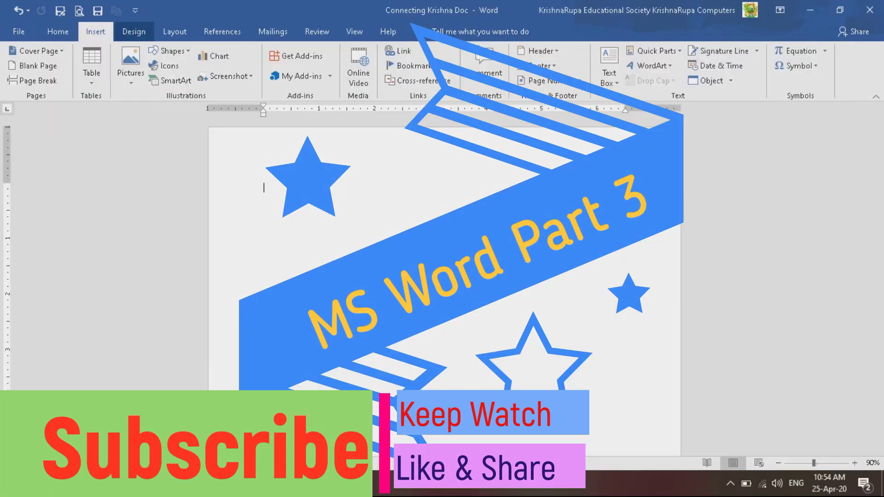
Step: Scroll through the ribbon tabs and settle on Home's clipboard, font, paragraph and styles tools
scroll(442, 69, "down", 1)
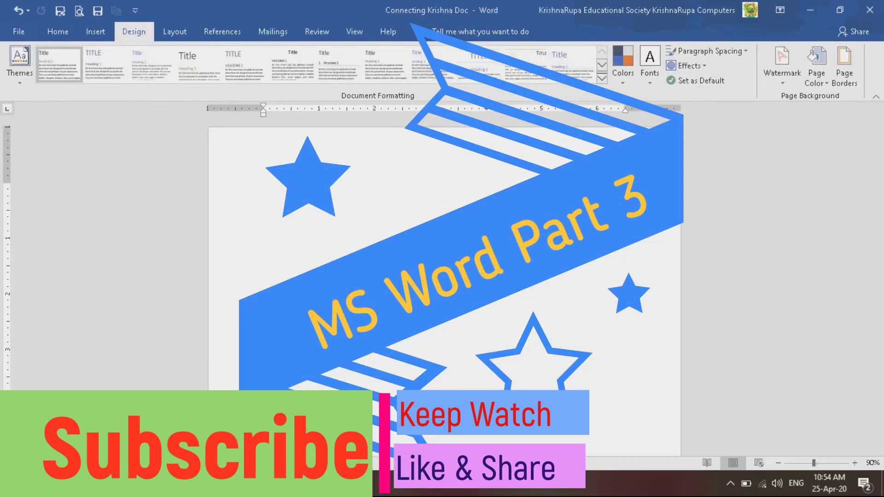
scroll(442, 69, "down", 1)
scroll(441, 69, "down", 1)
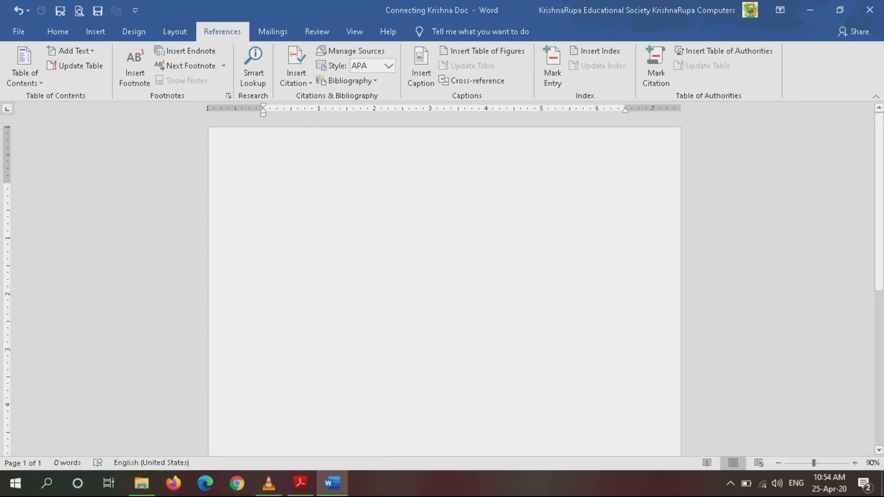
left_click(57, 31)
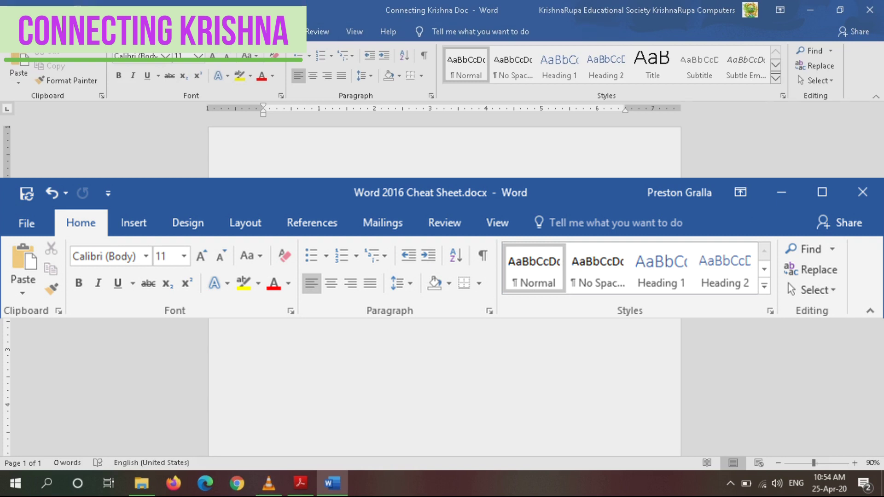
left_click(95, 31)
left_click(134, 32)
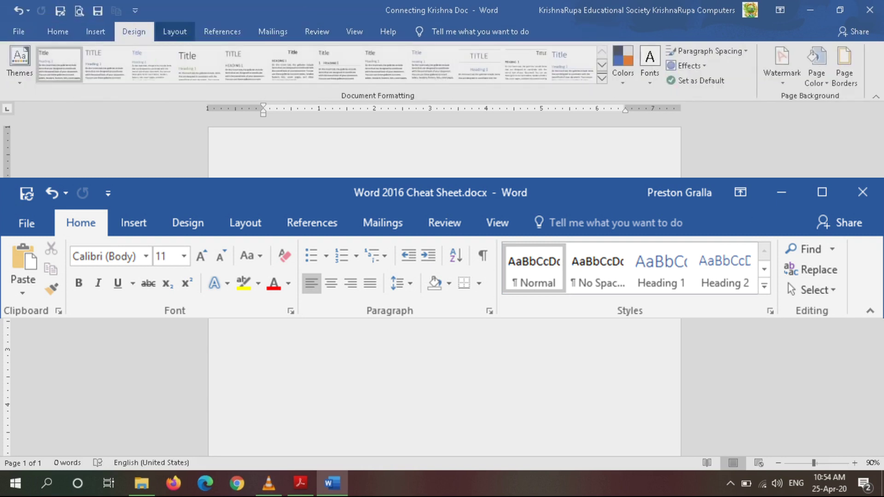
left_click(175, 31)
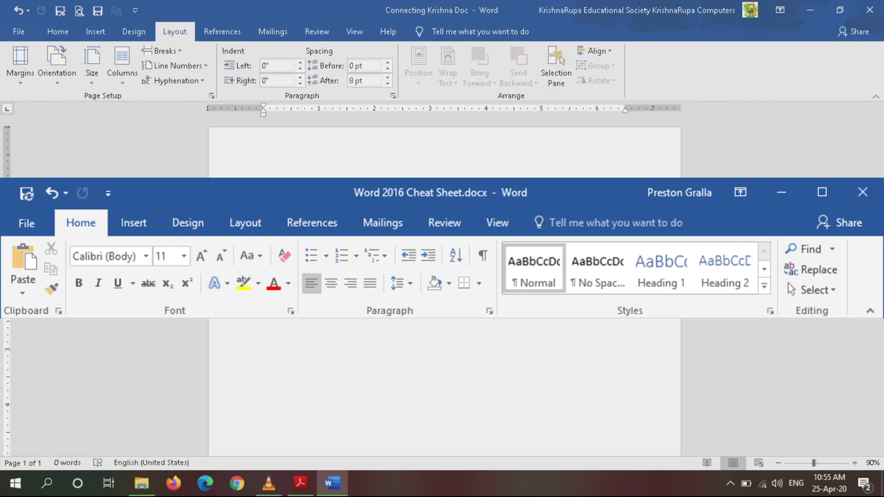
left_click(221, 32)
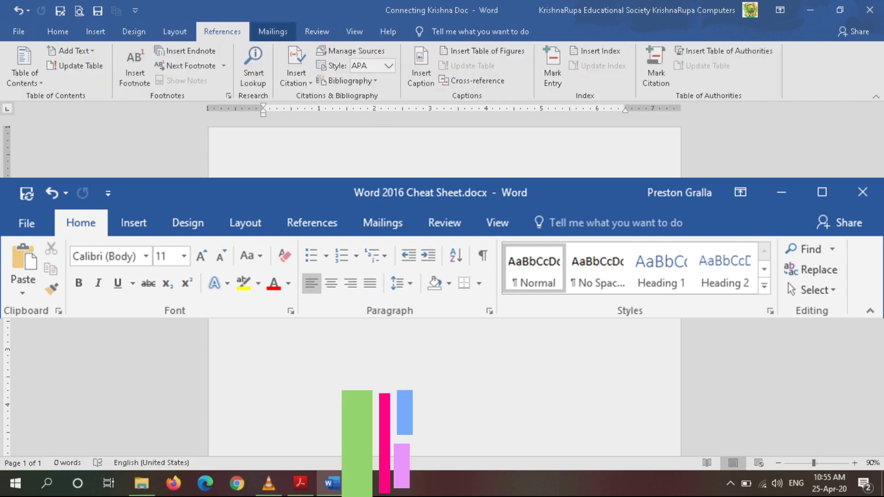
left_click(272, 31)
left_click(317, 31)
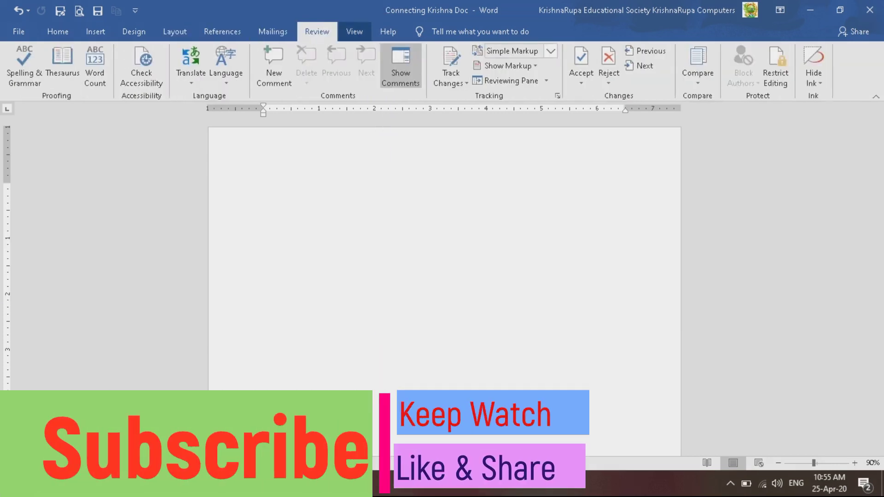
left_click(354, 31)
left_click(387, 31)
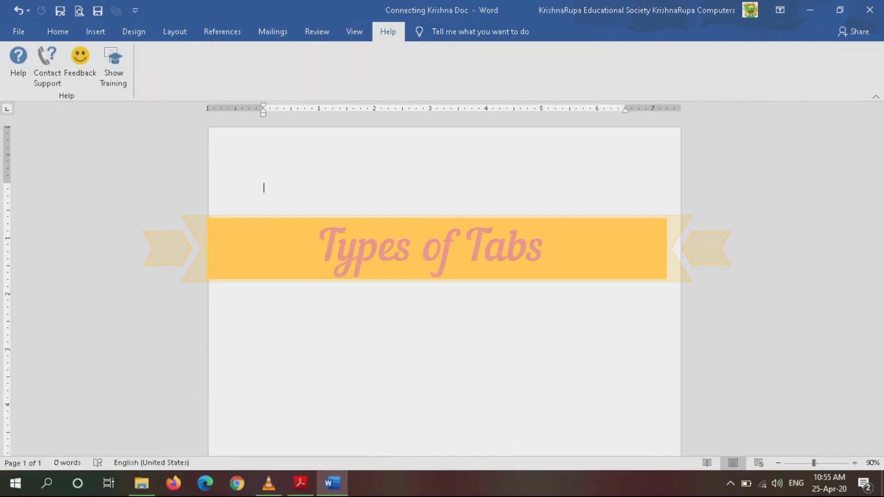
left_click(354, 31)
left_click(58, 32)
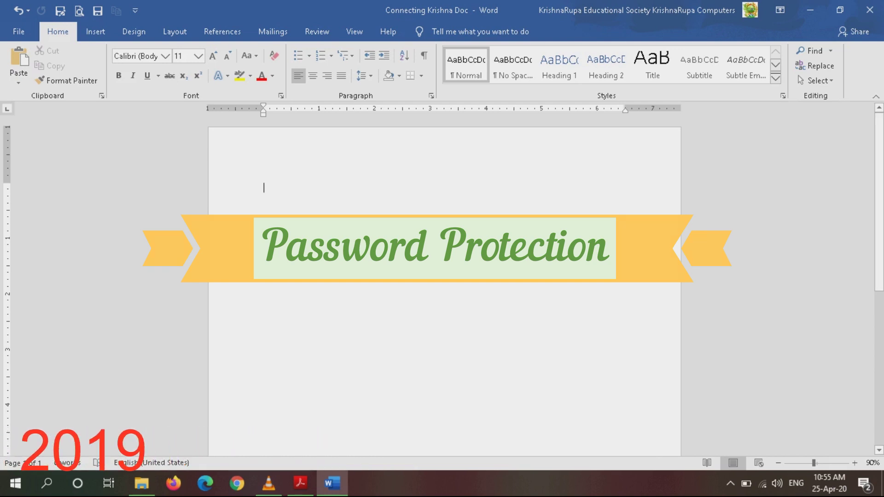
Step: Type 'Group' and 'Commands' on two lines, then show the Insert tab tools
type("Group")
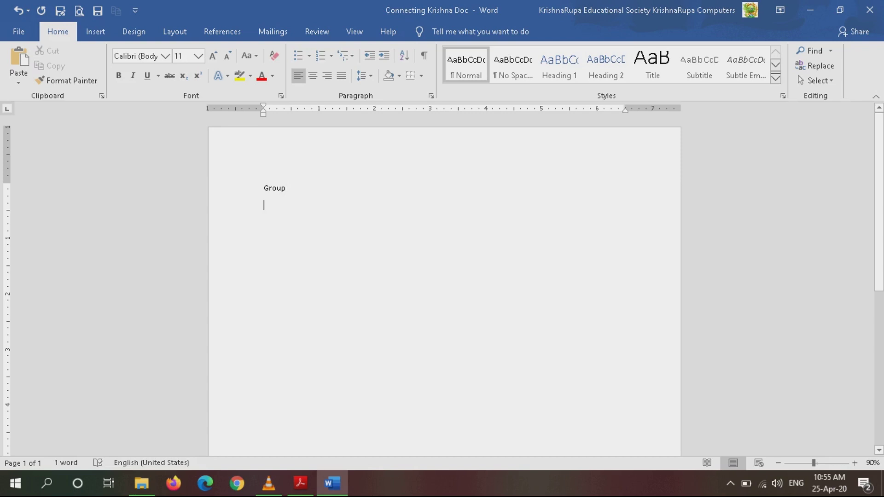
type("Commands")
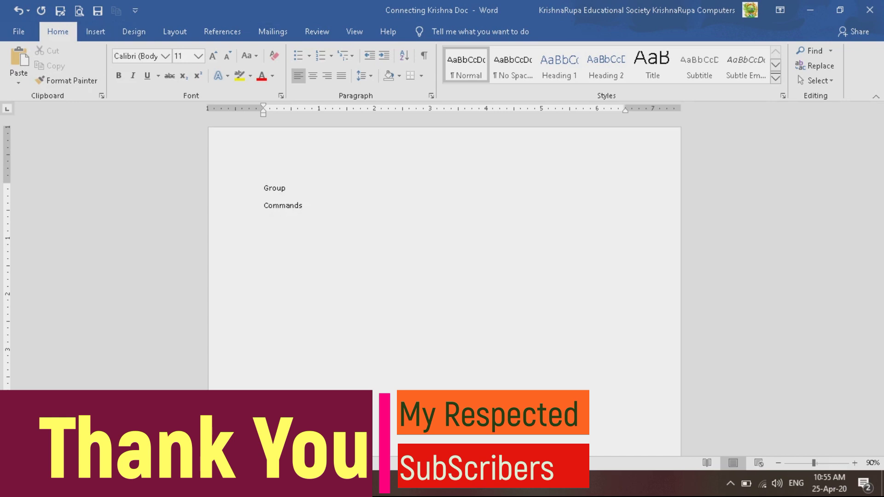
left_click(96, 31)
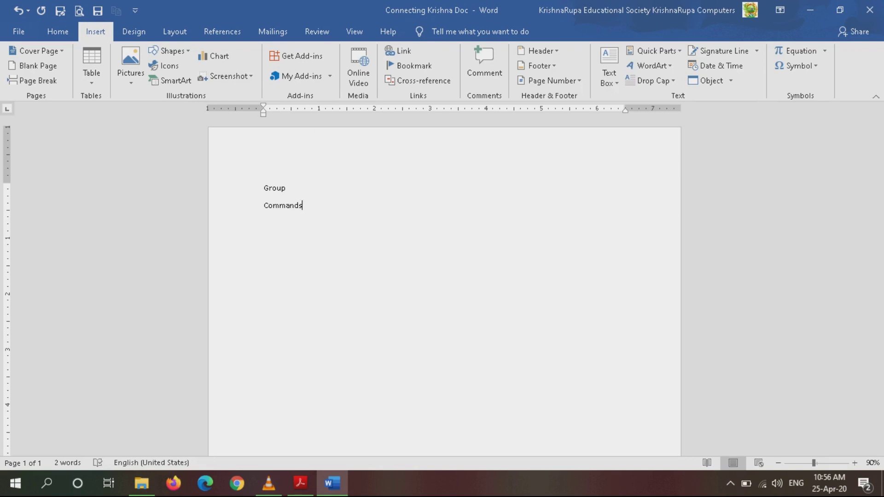
Step: Look through the Design and Layout tabs, then open the File start screen
left_click(134, 31)
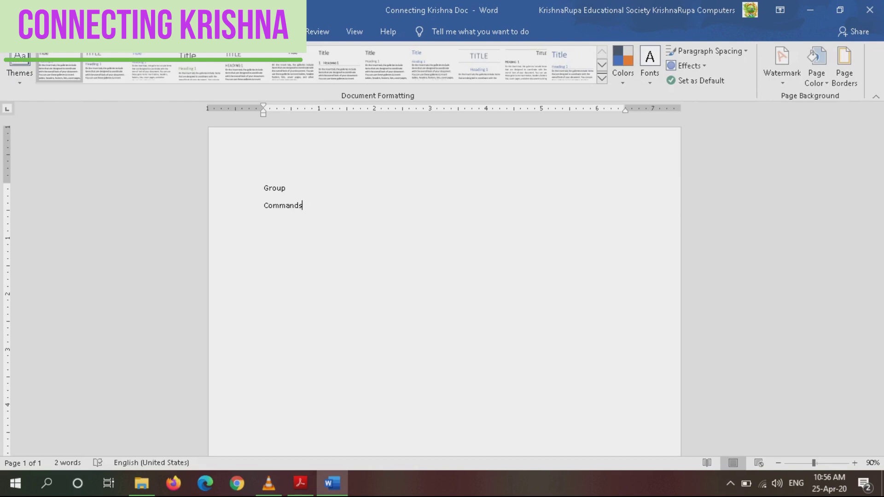
left_click(174, 32)
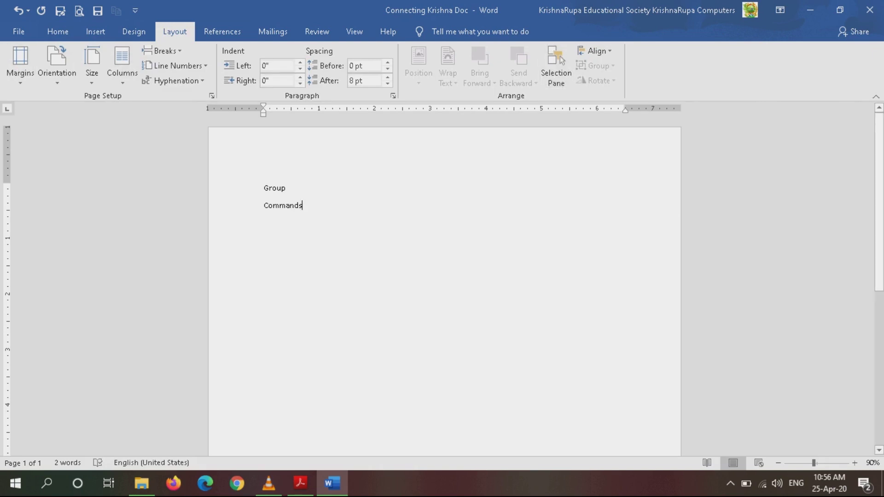
left_click(18, 31)
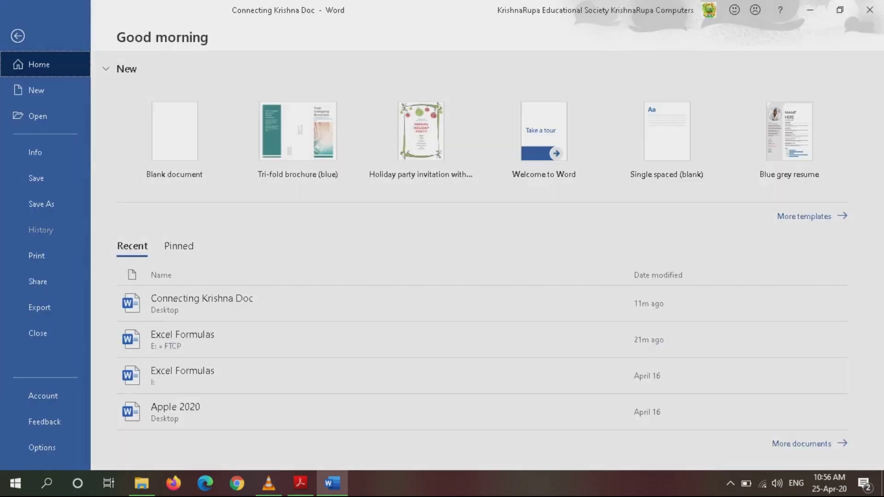
Step: Glance at the Print preview, return to the document, and show the References tools
left_click(37, 255)
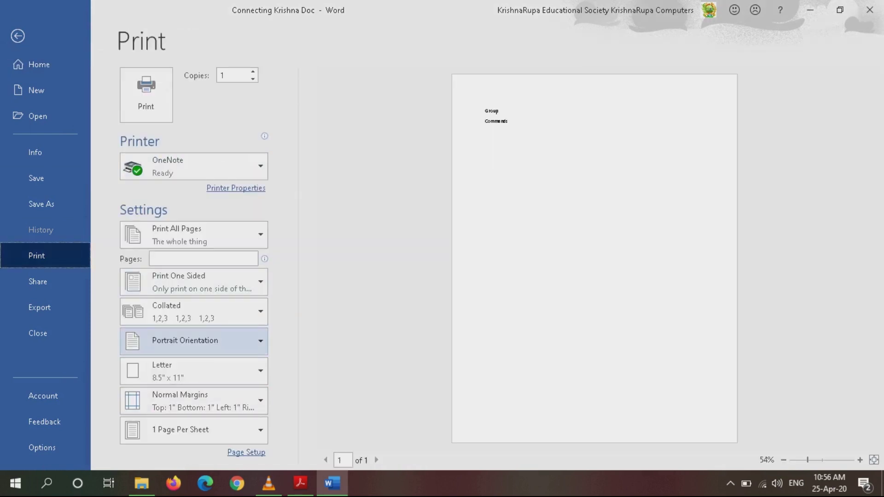
left_click(18, 36)
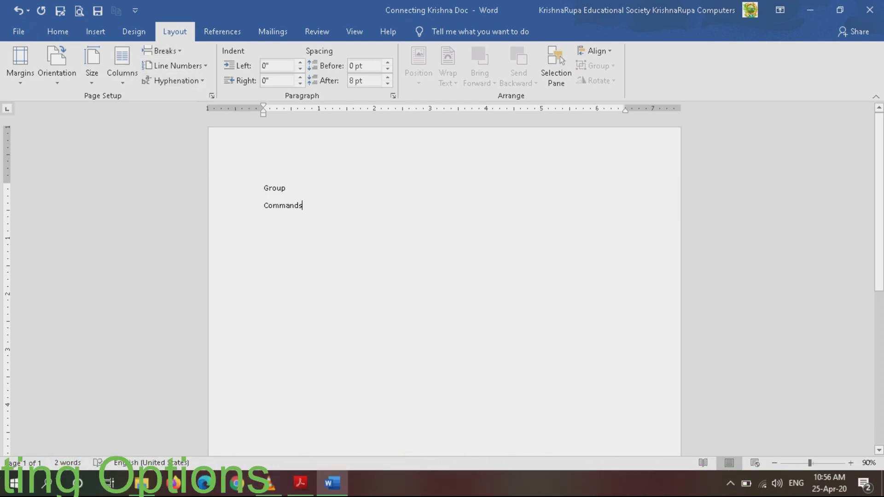
left_click(223, 31)
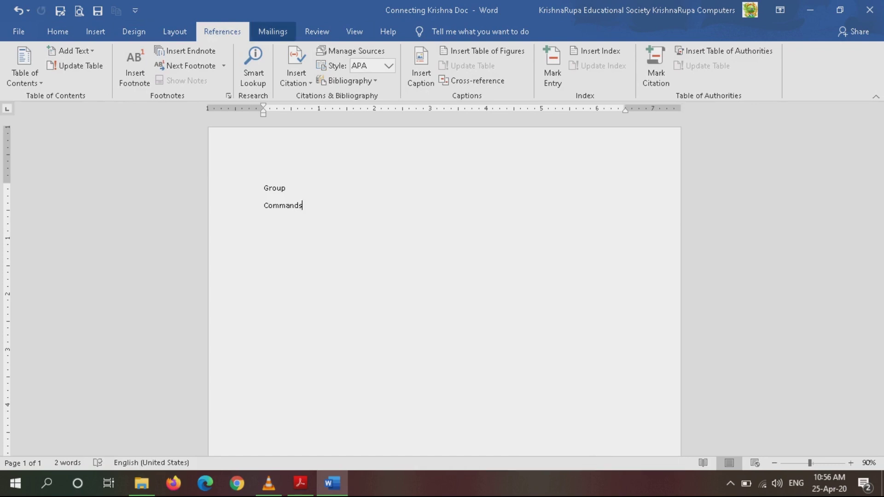
Step: Browse Mailings, Review (dismissing the Language list) and Help, ending on the View tab options
left_click(272, 32)
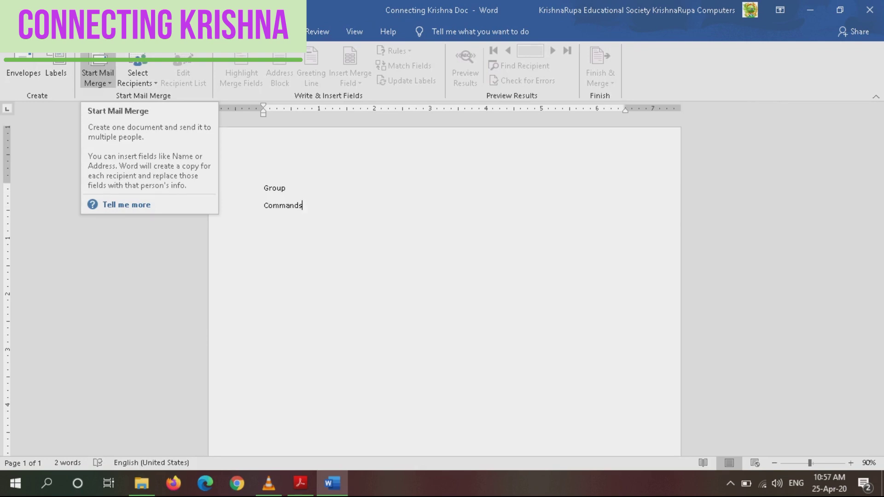
left_click(317, 31)
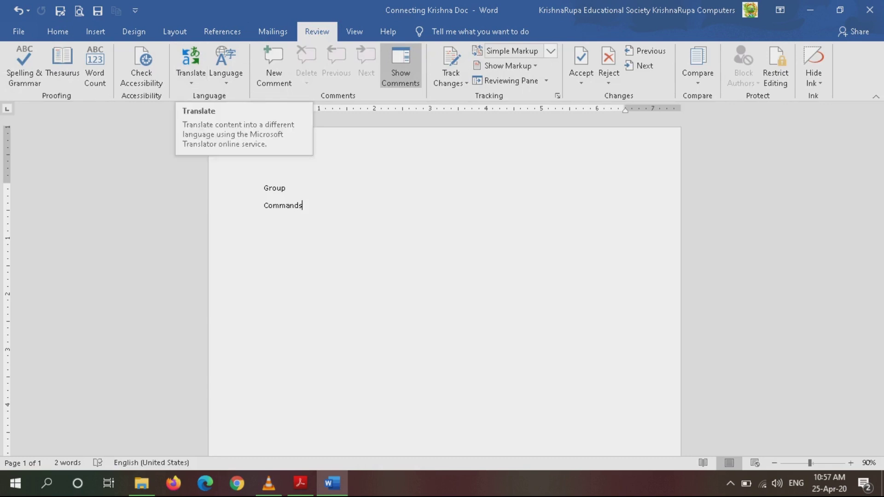
left_click(225, 64)
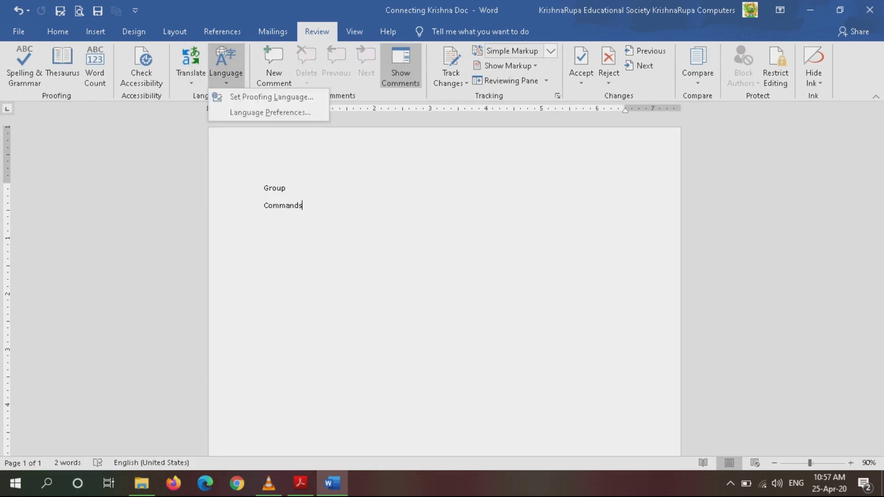
key("Escape")
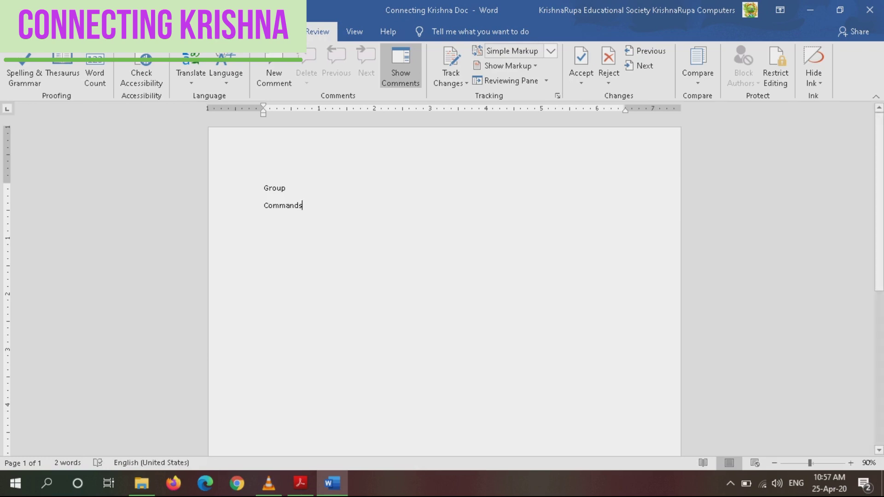
left_click(388, 31)
left_click(355, 31)
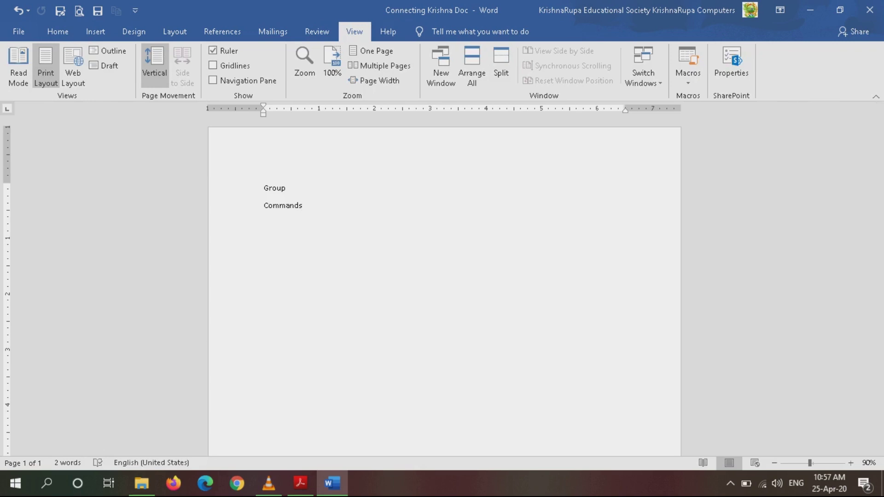
Step: Open the Windows taskbar settings, then close them with Alt+F4 to return to Word
right_click(630, 484)
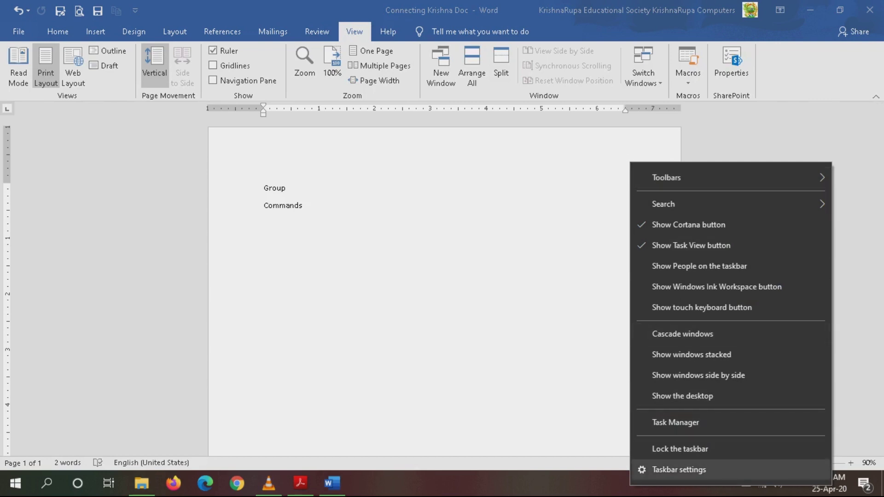
left_click(677, 470)
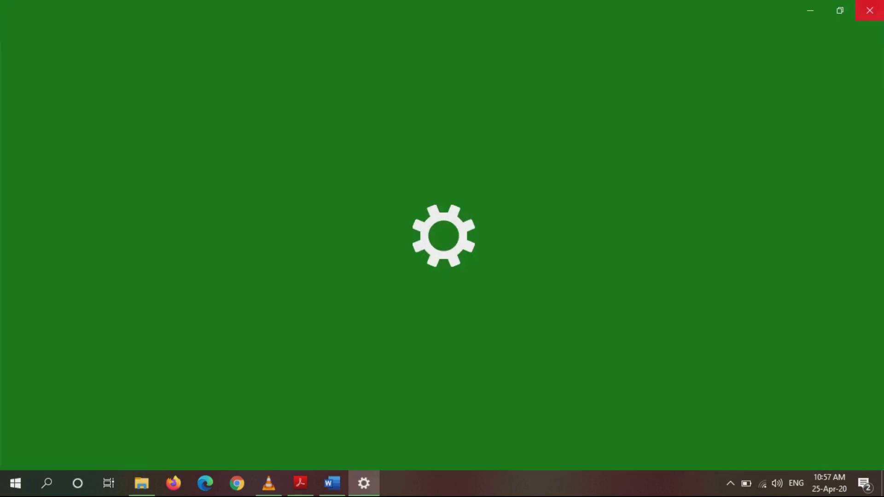
key("alt+F4")
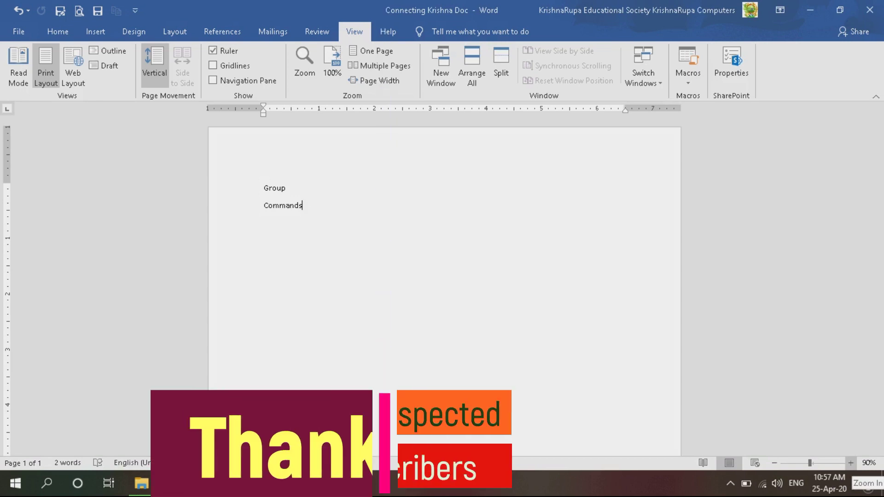
Step: Zoom the Group/Commands page in step by step up to 500%
left_click(851, 462)
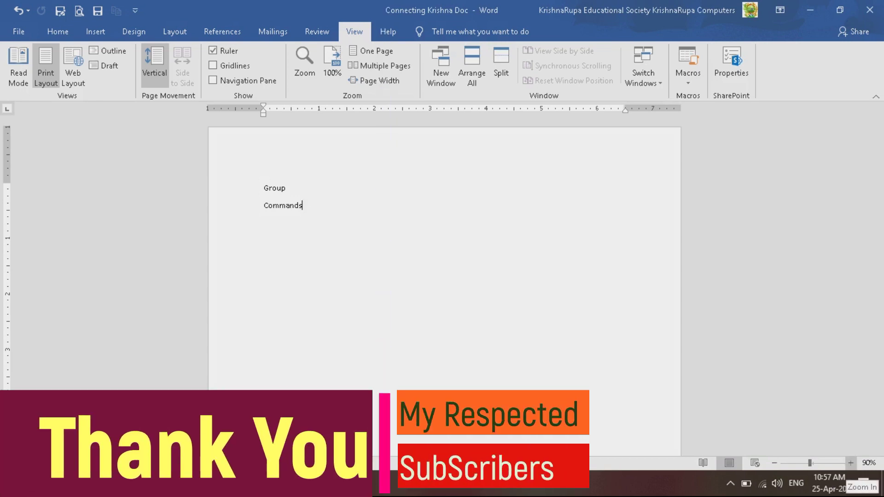
left_click(851, 462)
left_click(851, 463)
left_click(850, 463)
left_click(851, 462)
left_click(850, 462)
left_click(851, 463)
left_click(850, 463)
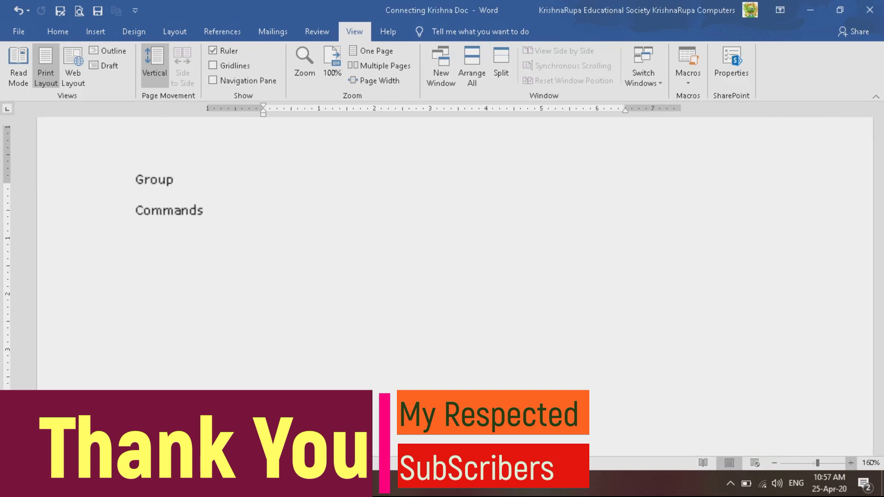
left_click(851, 463)
left_click(851, 463)
left_click(850, 463)
left_click(851, 462)
left_click(851, 462)
left_click(850, 463)
left_click(850, 463)
left_click(850, 463)
left_click(851, 463)
left_click(851, 463)
left_click(851, 462)
left_click(850, 463)
left_click(851, 463)
left_click(851, 463)
left_click(850, 462)
left_click(851, 463)
left_click(851, 463)
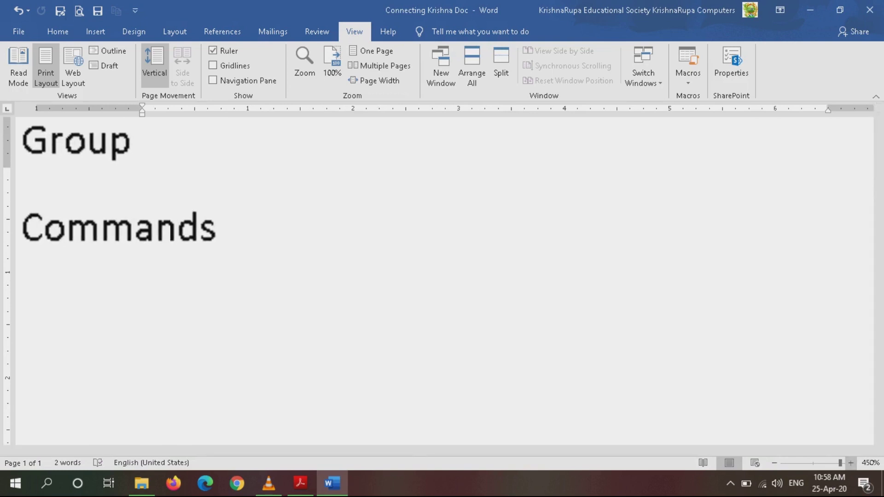
left_click(850, 463)
left_click(851, 462)
left_click(850, 462)
left_click(850, 462)
left_click(851, 462)
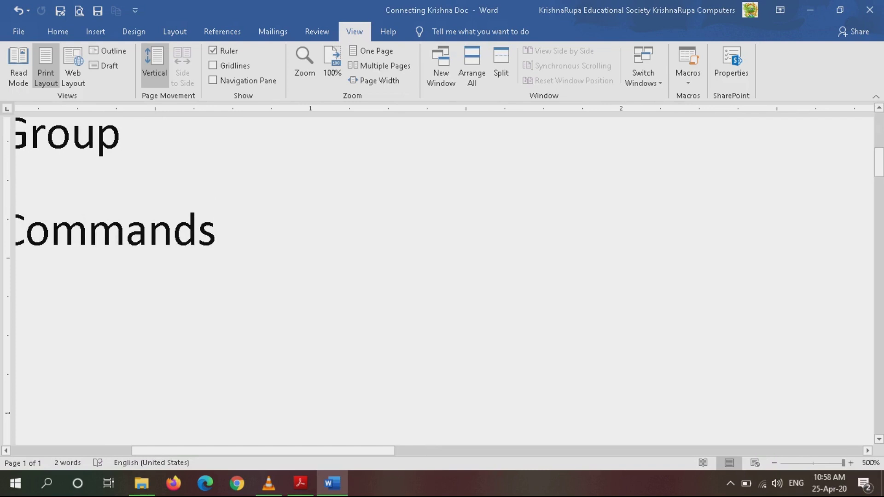
Step: Zoom out to 10%, back to 100%, then try Web Layout and return to Print Layout
left_click(796, 463)
left_click(782, 463)
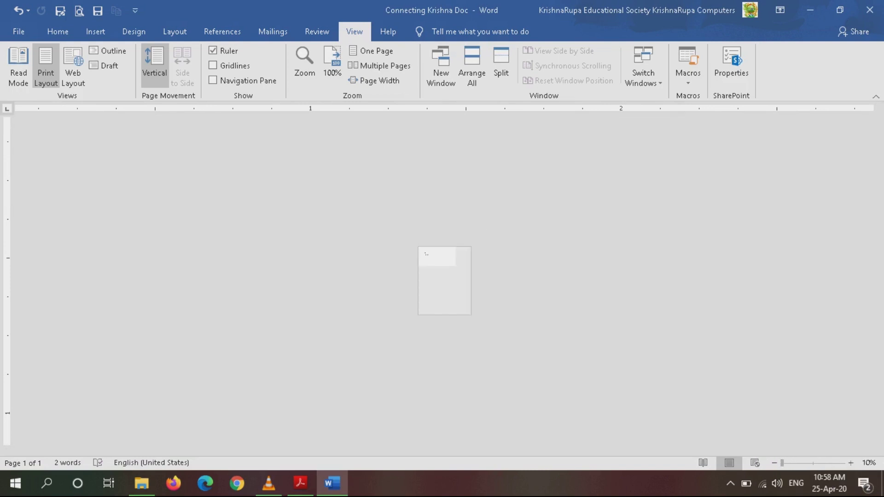
left_click(805, 462)
left_click(812, 462)
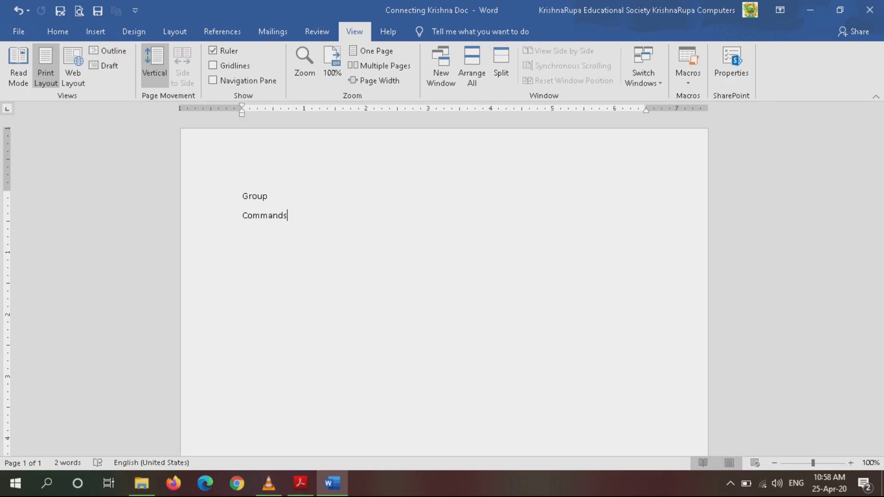
left_click(755, 463)
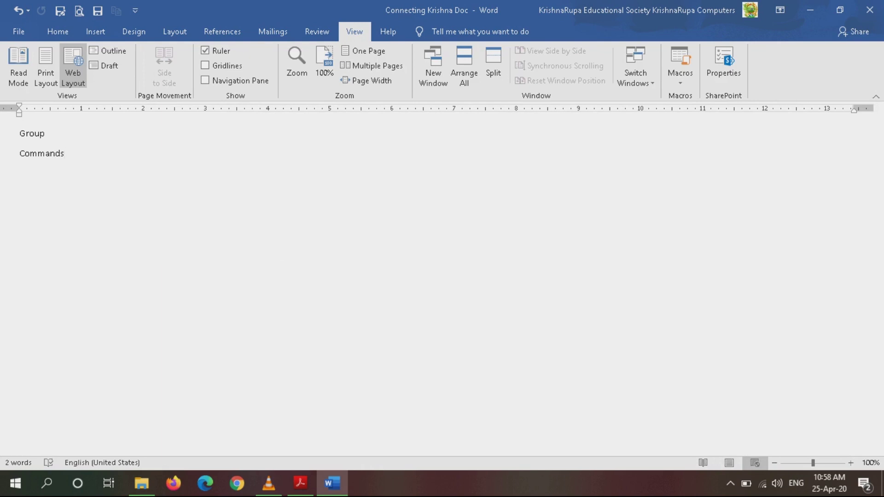
left_click(729, 463)
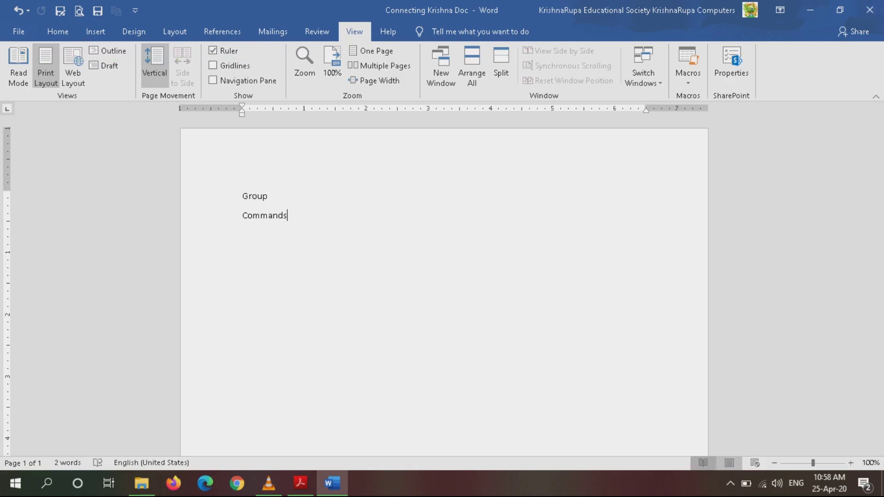
Step: Preview Read Mode, return to Print Layout, and open the Navigation pane with Ctrl+F
left_click(702, 462)
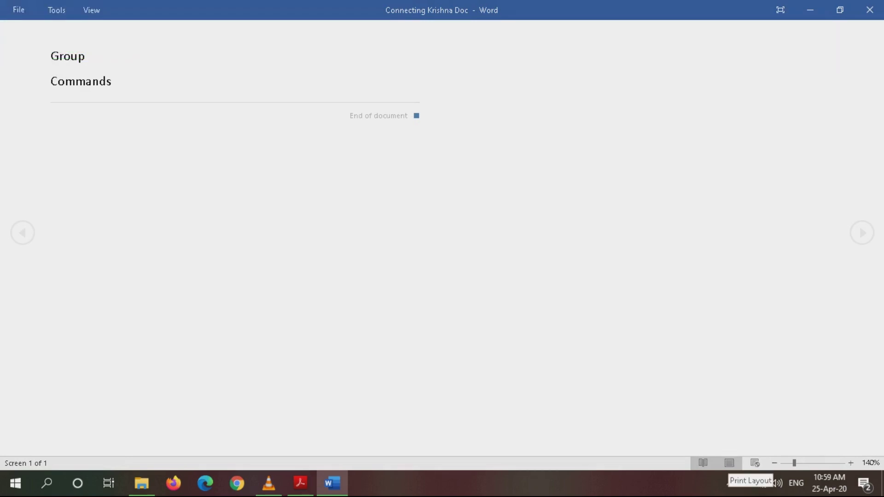
left_click(729, 463)
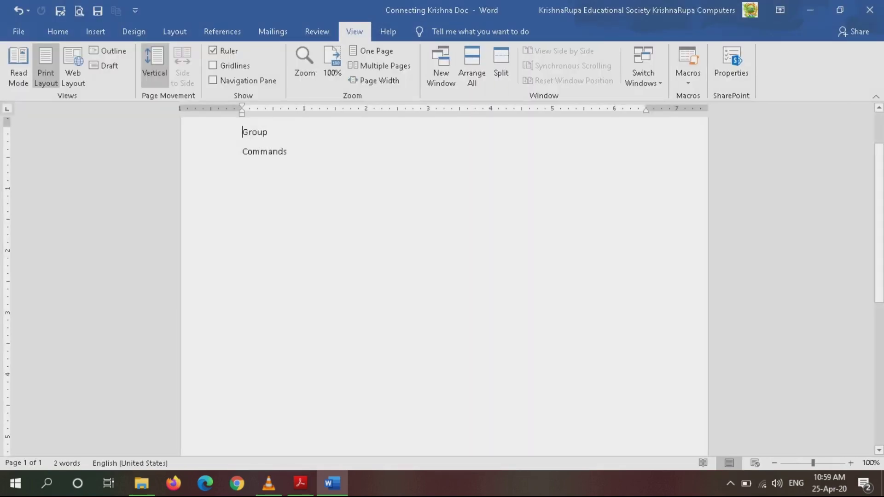
key("ctrl+f")
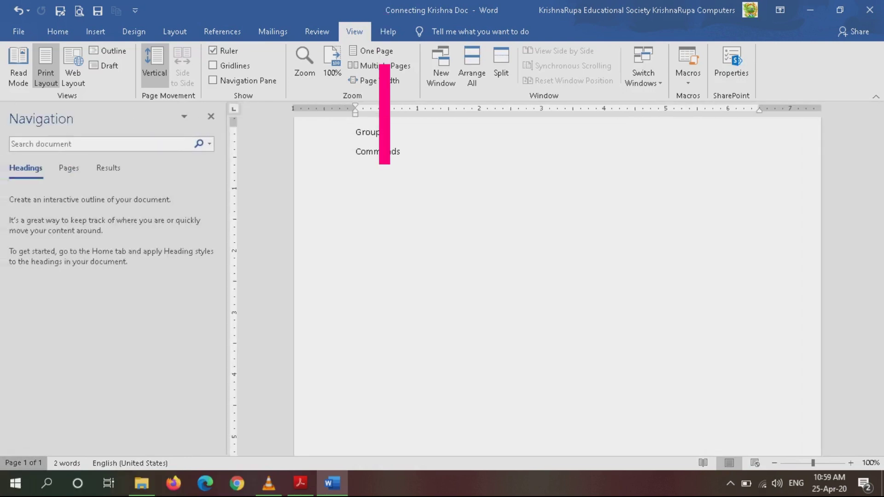
Step: Close the Navigation pane and check the word count: 1 page, 2 words, 13 characters
left_click(213, 80)
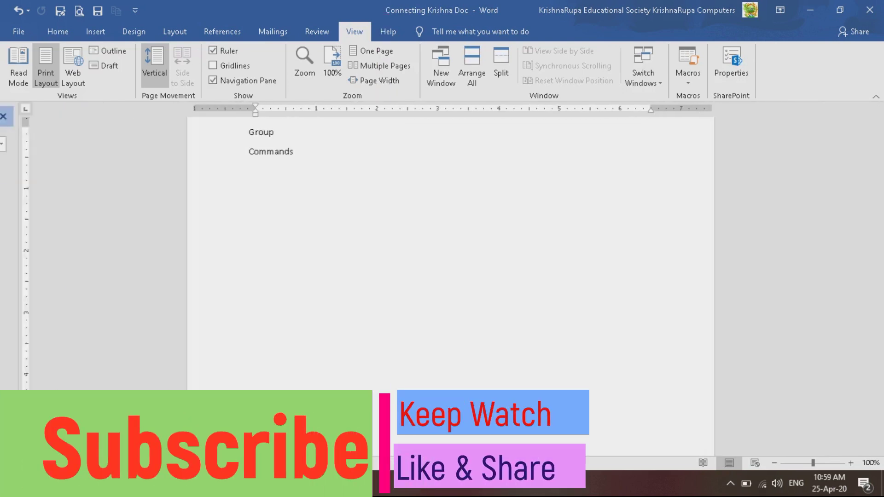
key("ctrl+shift+g")
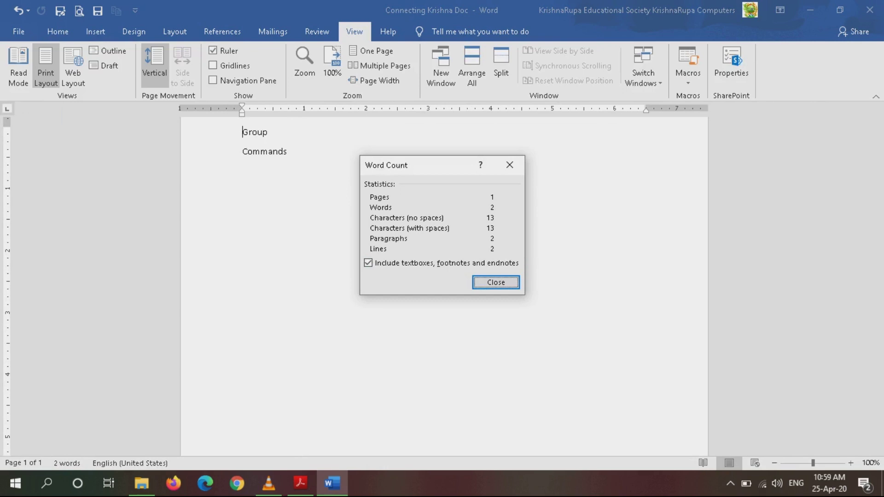
Step: Join the lines into 'Group Commands' and recheck the count: 1 paragraph, 14 characters
key("Return")
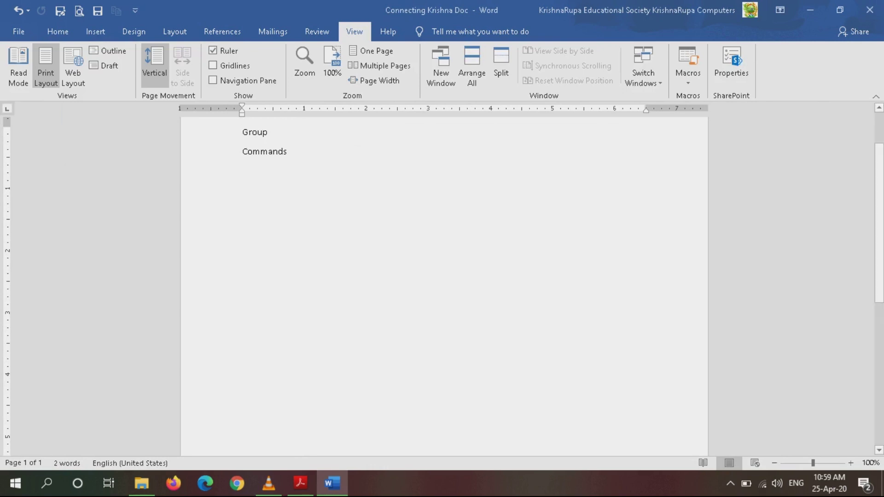
key("Delete")
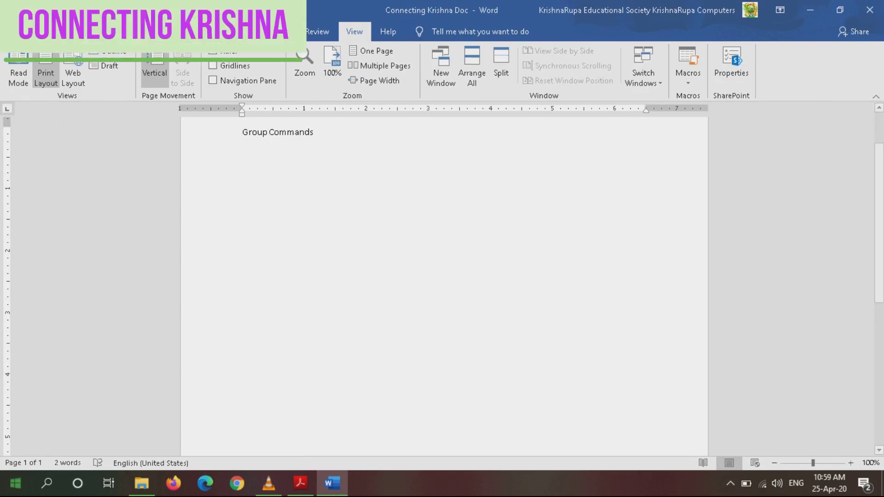
left_click(67, 462)
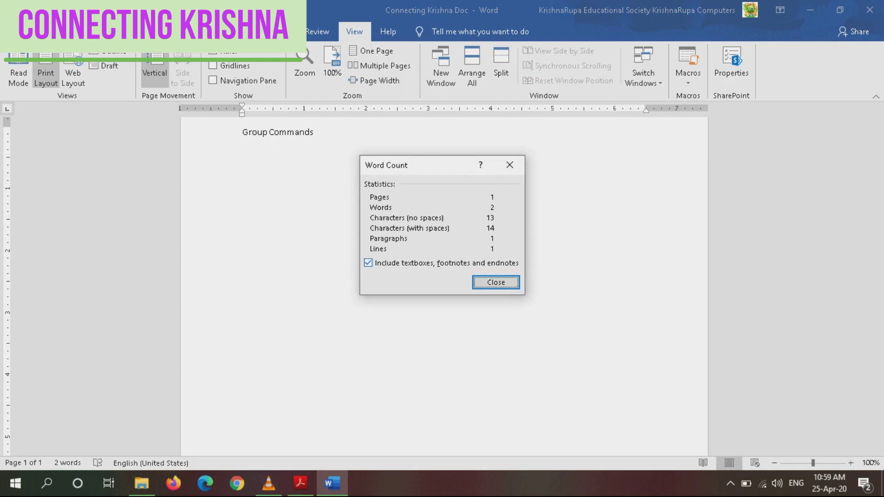
key("Return")
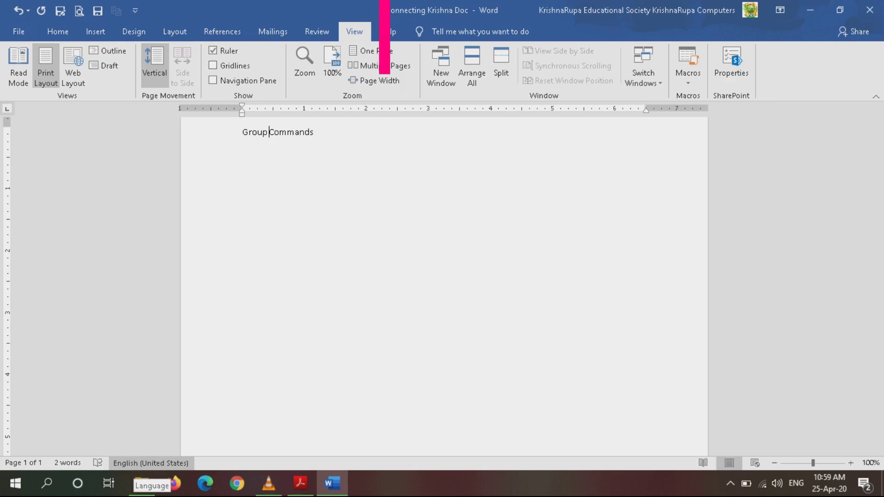
left_click(151, 463)
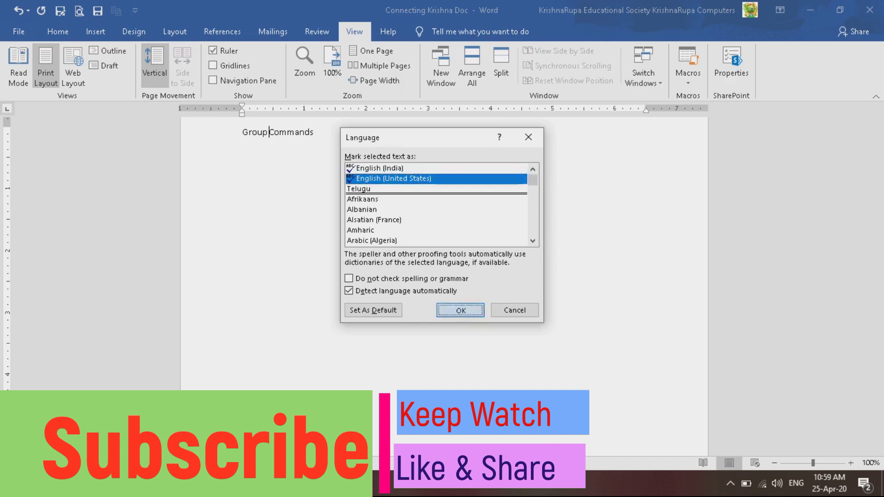
Step: Keep English (United States) as the language and add an empty line after 'Group Commands'
key("Return")
left_click(314, 196)
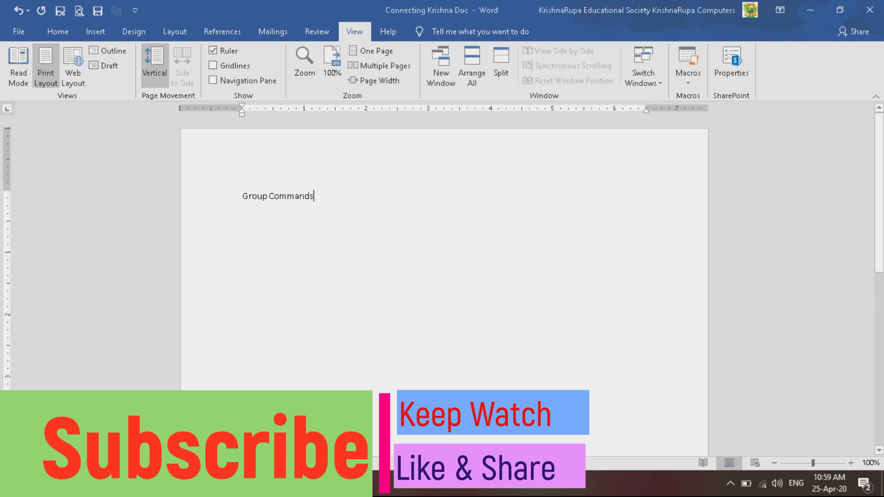
key("Return")
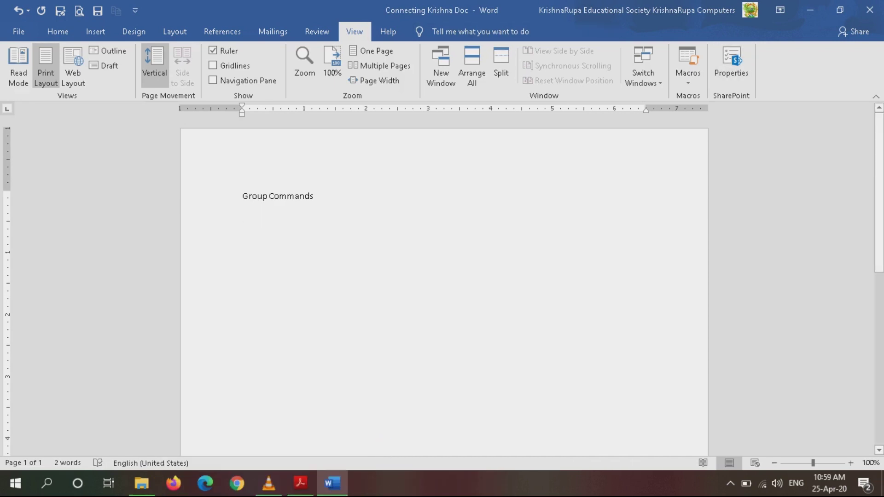
left_click(58, 32)
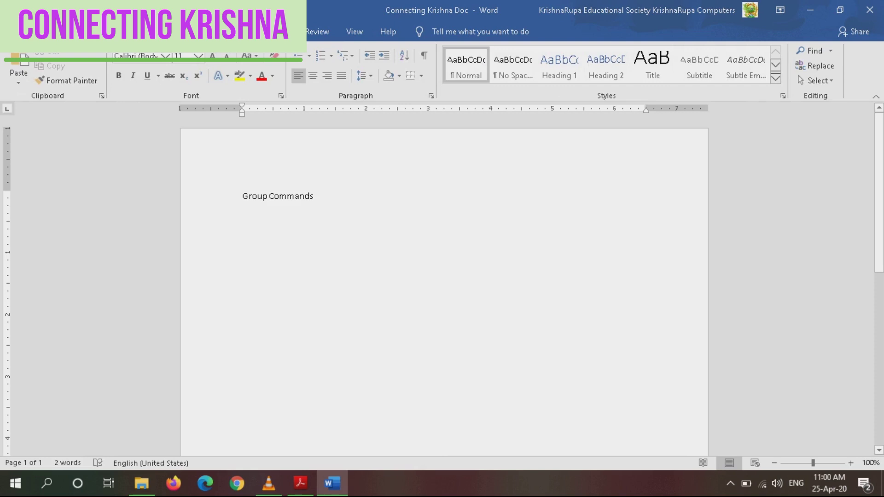
Step: Type 'computer' and 'Compter' on separate lines below Group Commands
type("computer")
key("Return")
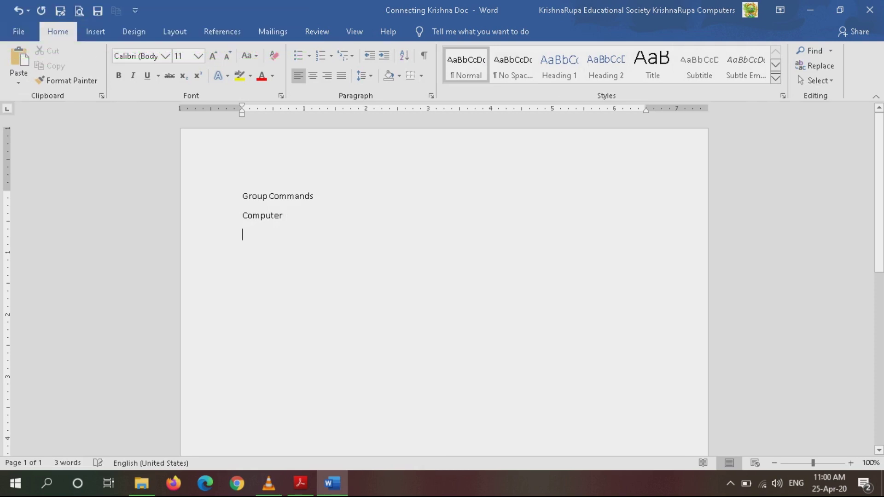
type("copter")
left_click(252, 235)
type("m")
key("Return")
Step: Correct 'Compter' to 'Computer' with the spelling suggestion and start a new line
right_click(271, 234)
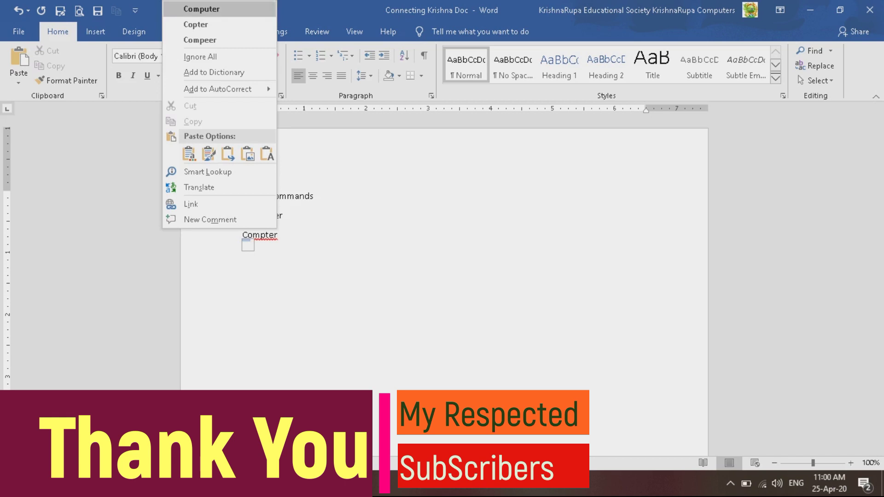
left_click(201, 9)
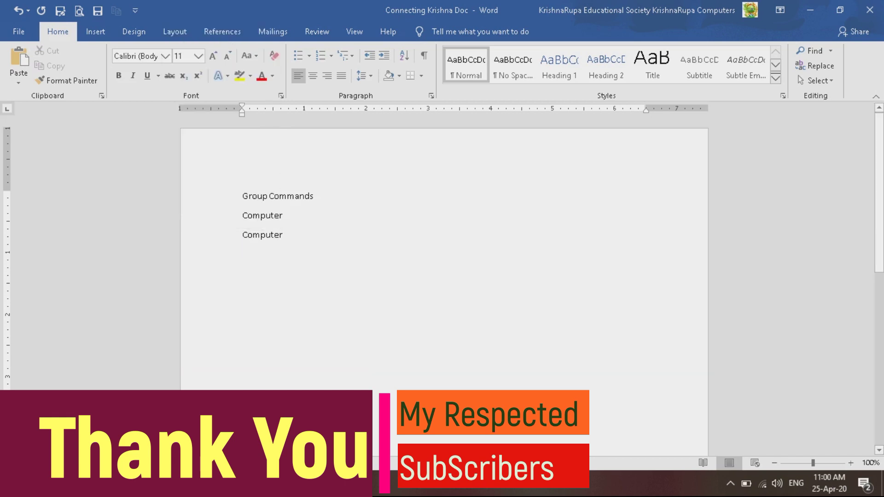
key("Return")
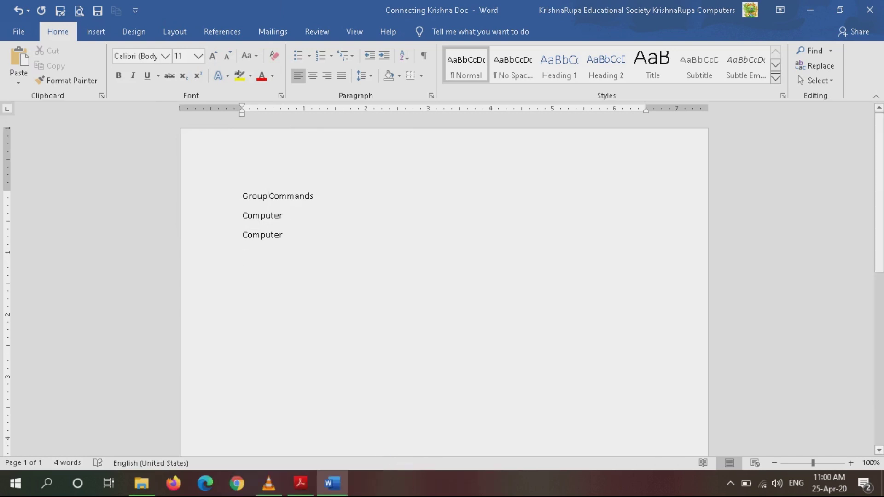
Step: Make the first line read 'Group Commands' by accepting the spelling suggestion
key("BackSpace")
left_click(312, 197)
key("Return")
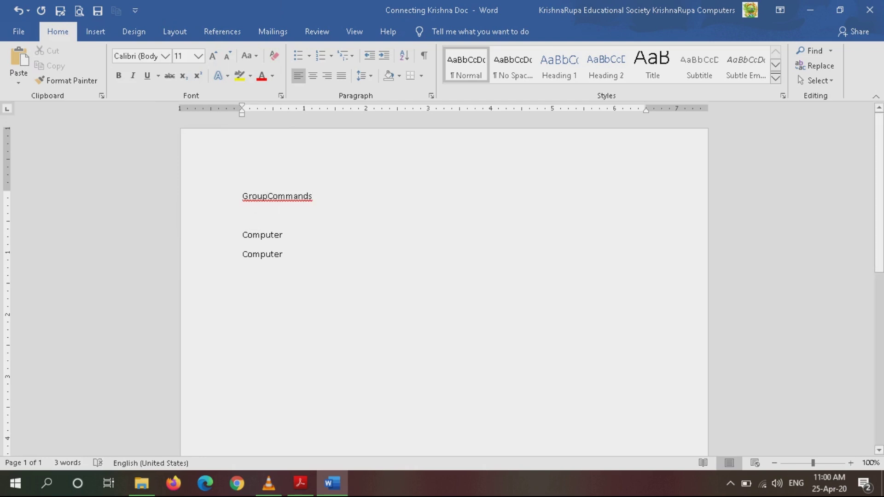
right_click(297, 196)
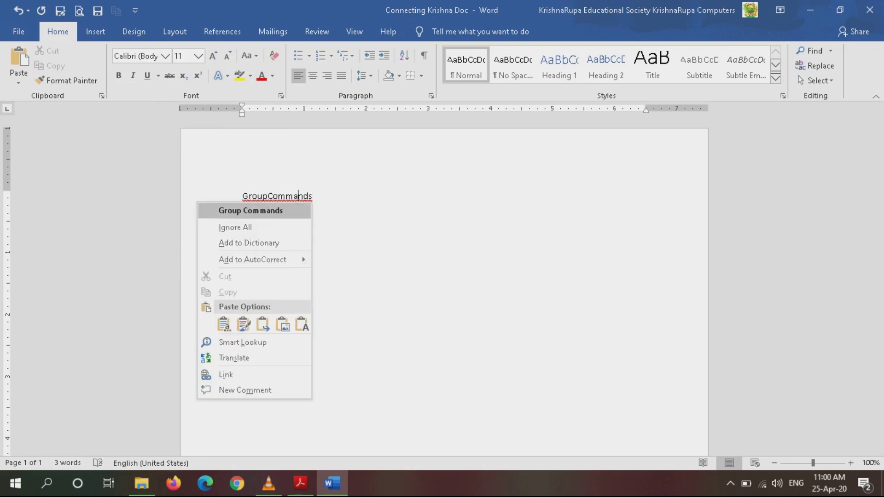
left_click(250, 210)
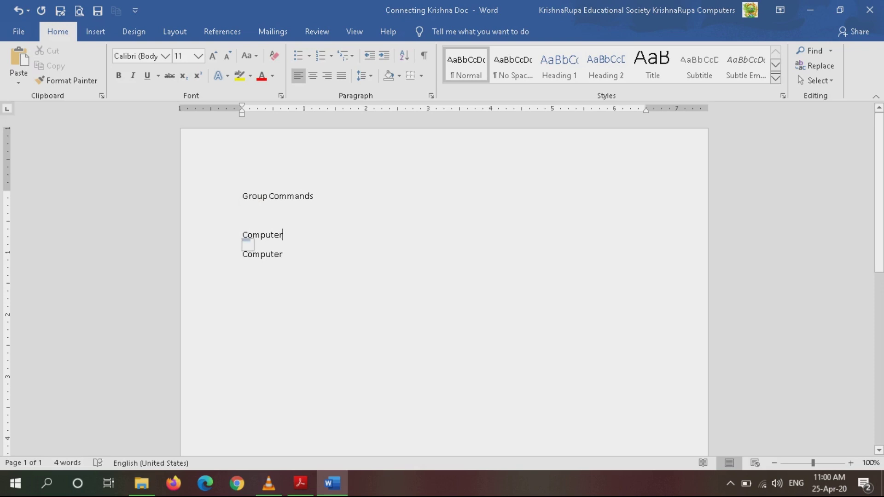
Step: Extend the third line to 'Computer in computers', accepting the 'Computer in' correction
left_click(282, 254)
type("in")
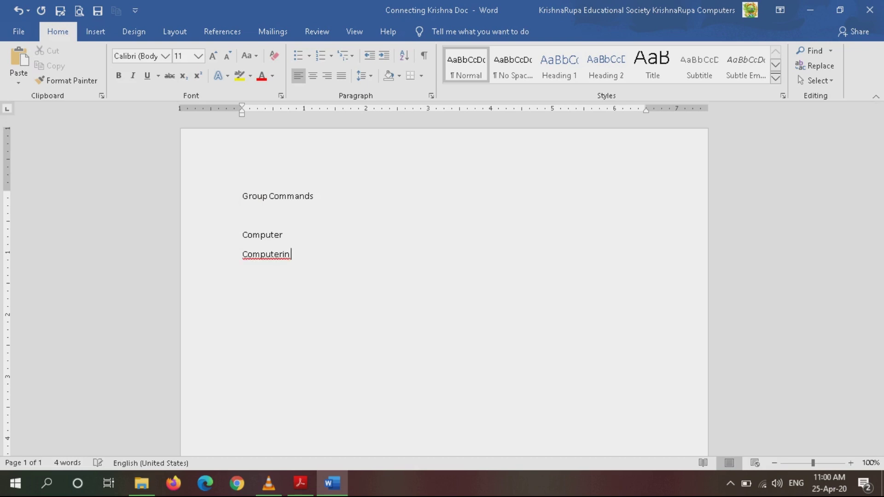
type(" computer")
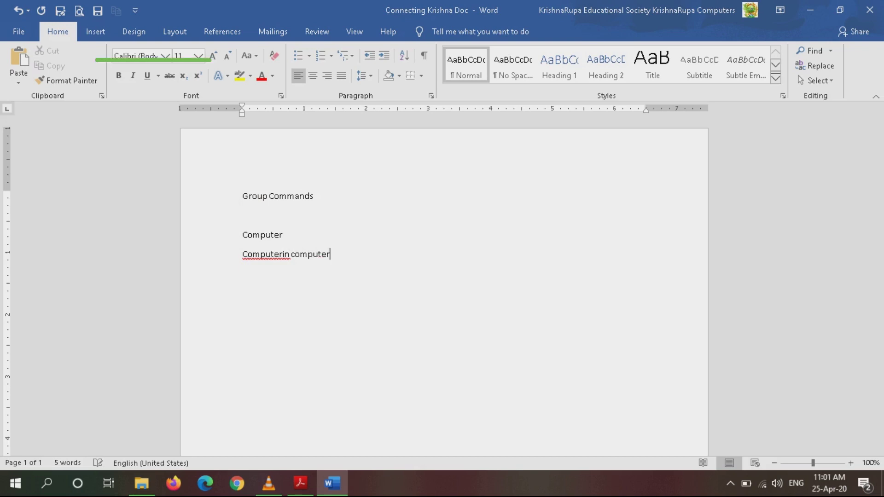
type("s")
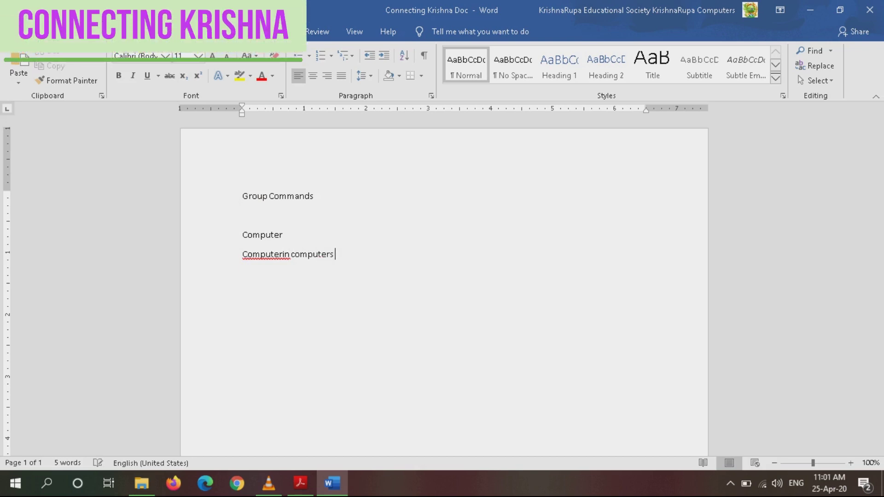
key("Return")
right_click(283, 256)
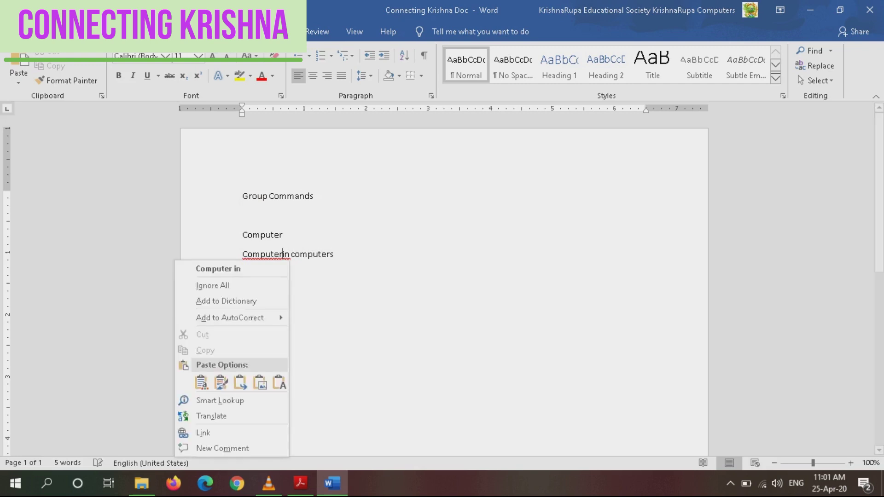
left_click(218, 269)
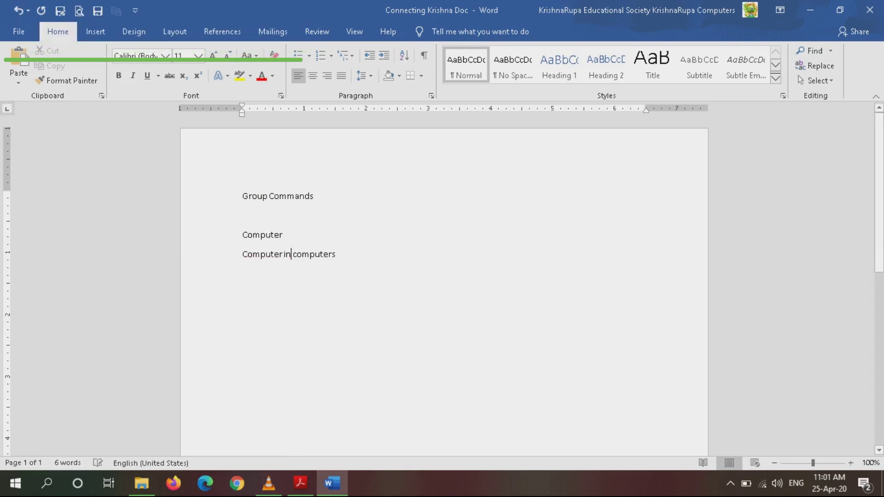
left_click(142, 483)
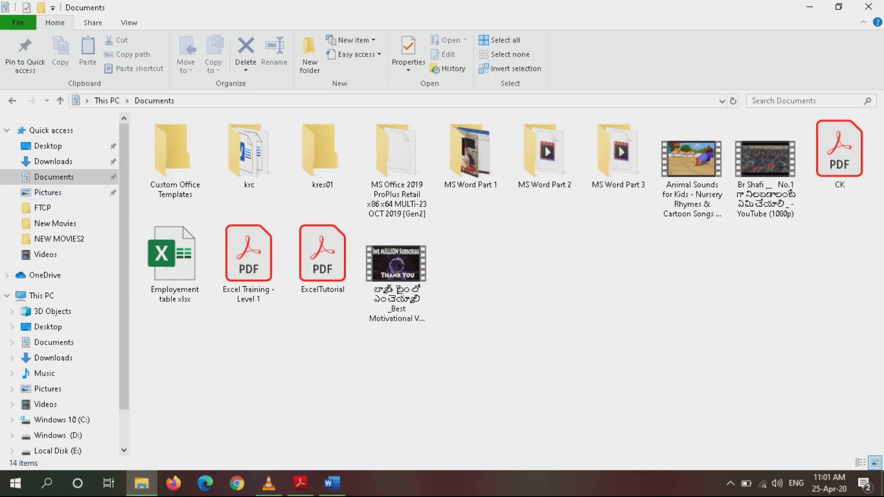
Step: Open the rupavathi document from Documents > krc, then close it
left_click(53, 357)
left_click(53, 342)
double_click(249, 157)
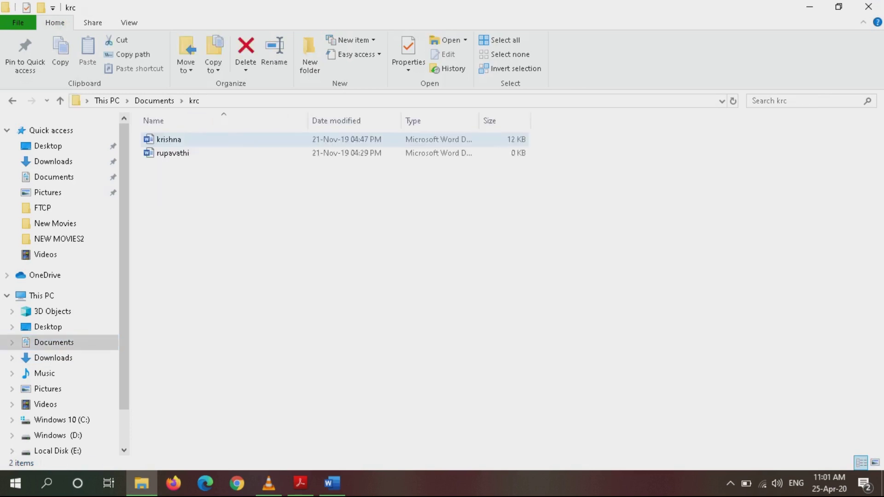
left_click(184, 152)
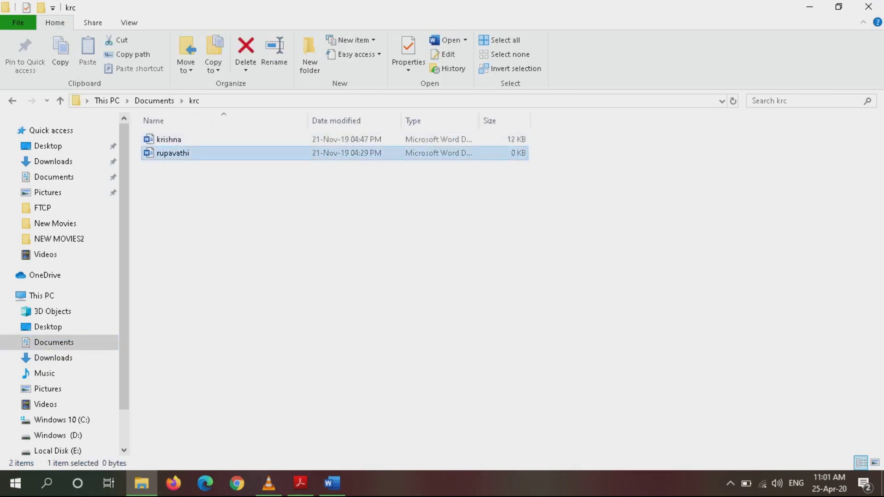
key("Return")
scroll(444, 276, "down", 5)
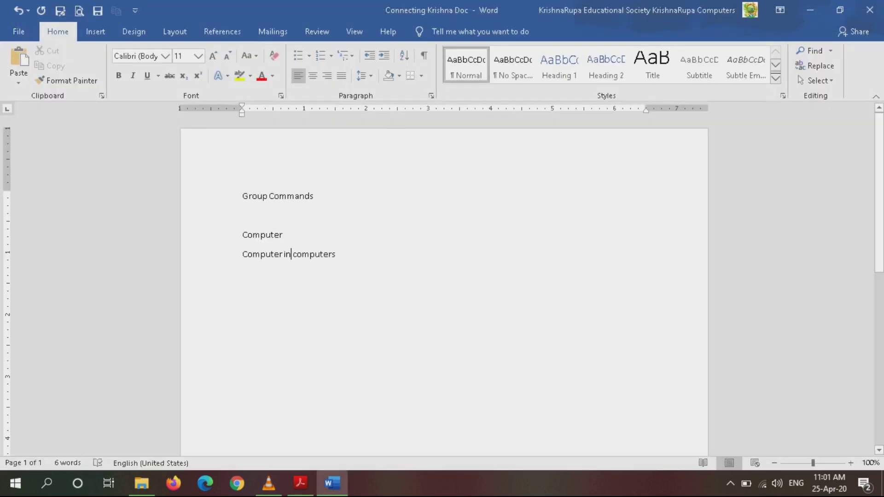
key("alt+Tab")
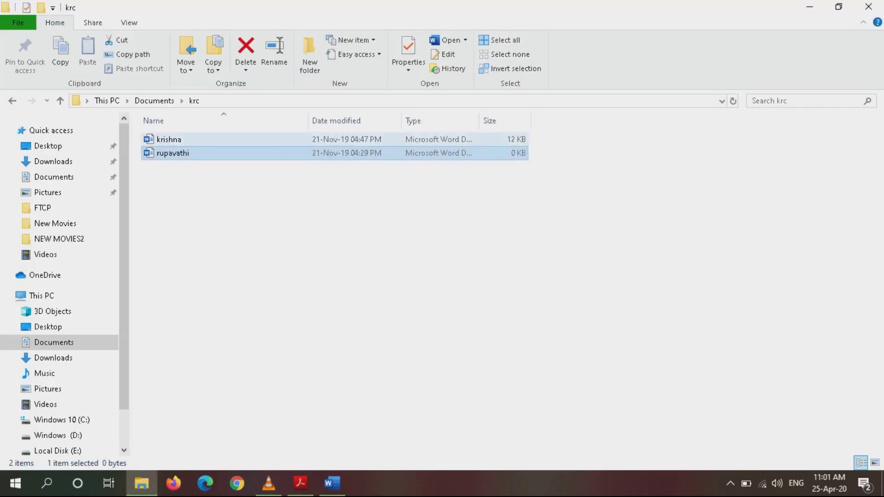
key("Up")
key("Return")
key("alt+F4")
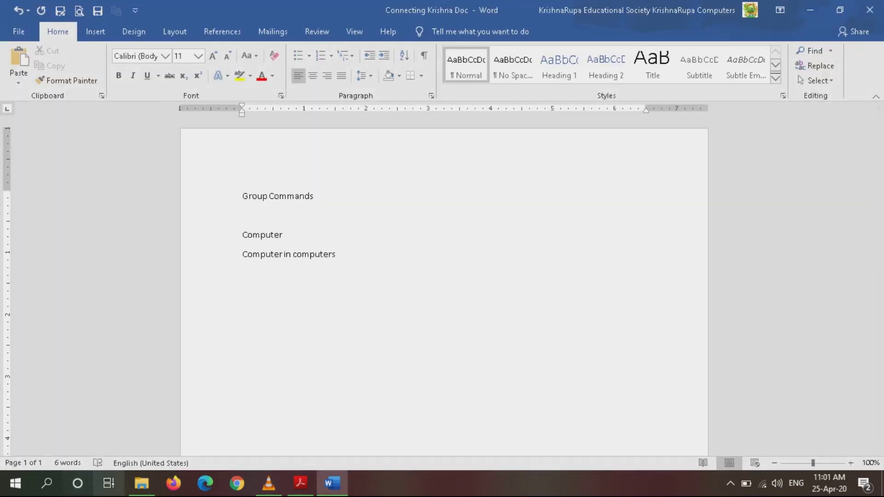
Step: Browse the Music and Desktop folders for another Word document
key("alt+Tab")
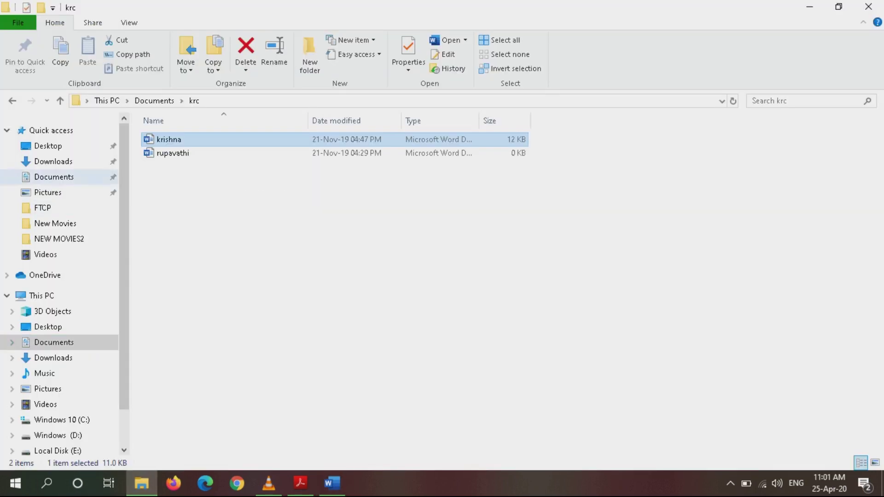
left_click(44, 373)
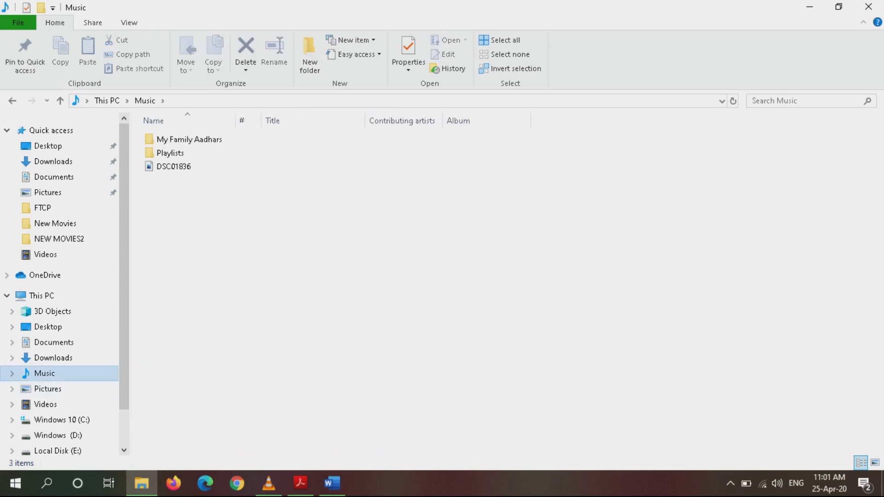
left_click(48, 145)
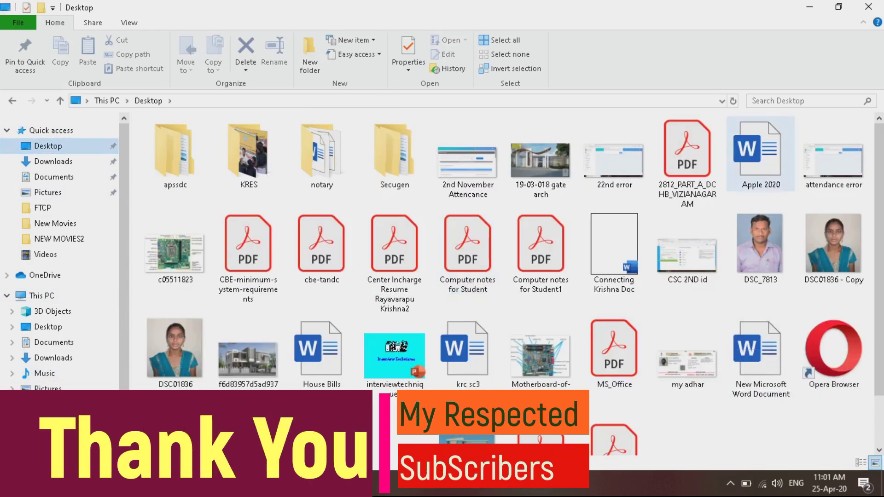
scroll(467, 322, "down", 1)
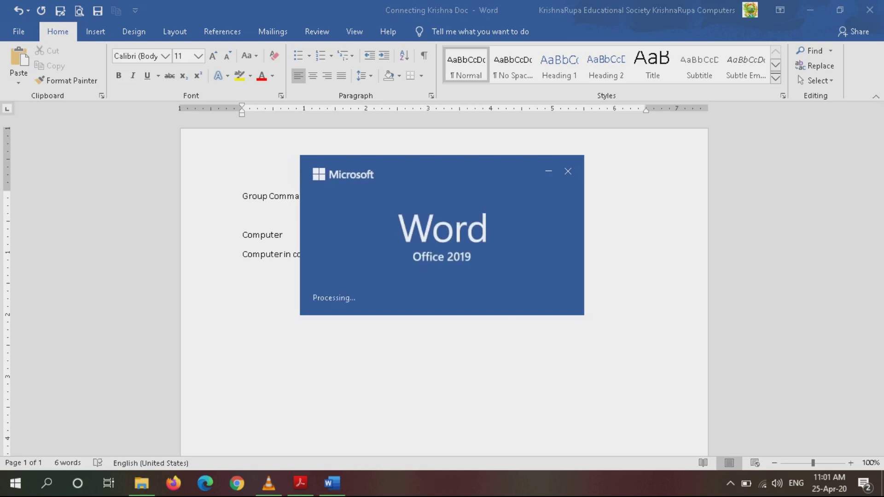
Step: Copy the first BACKGROUND paragraph from the other document
scroll(443, 258, "down", 3)
scroll(444, 258, "down", 3)
scroll(443, 258, "down", 2)
mouse_move(258, 169)
left_mouse_down()
mouse_move(630, 181)
mouse_move(260, 239)
left_mouse_up()
right_click(564, 212)
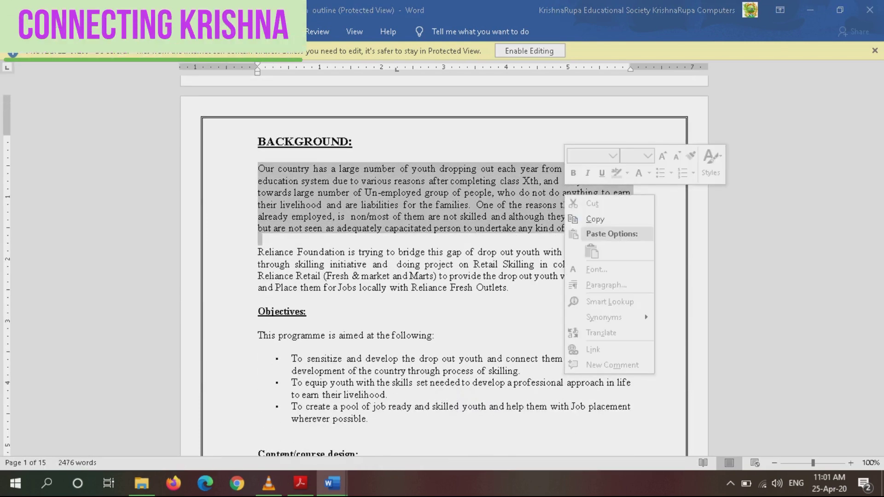
left_click(585, 221)
Step: Paste it on a new line below 'Computer in computers' in Connecting Krishna Doc
left_click(402, 428)
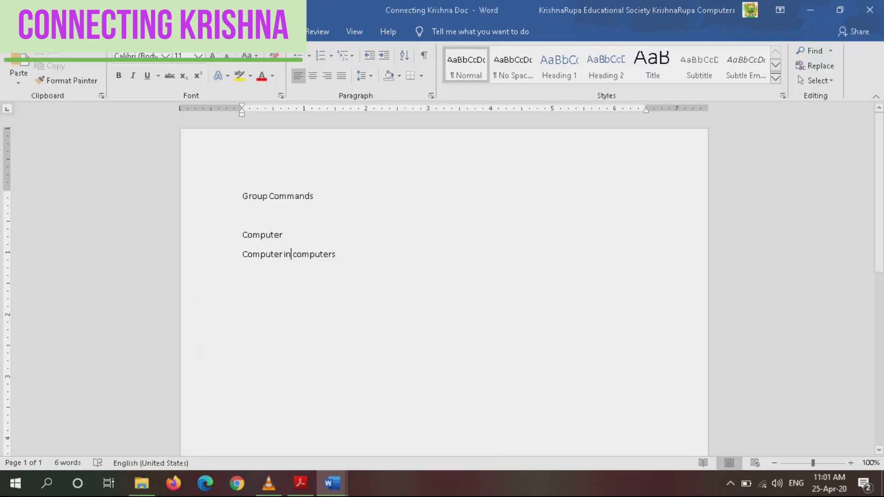
left_click(337, 254)
key("Return")
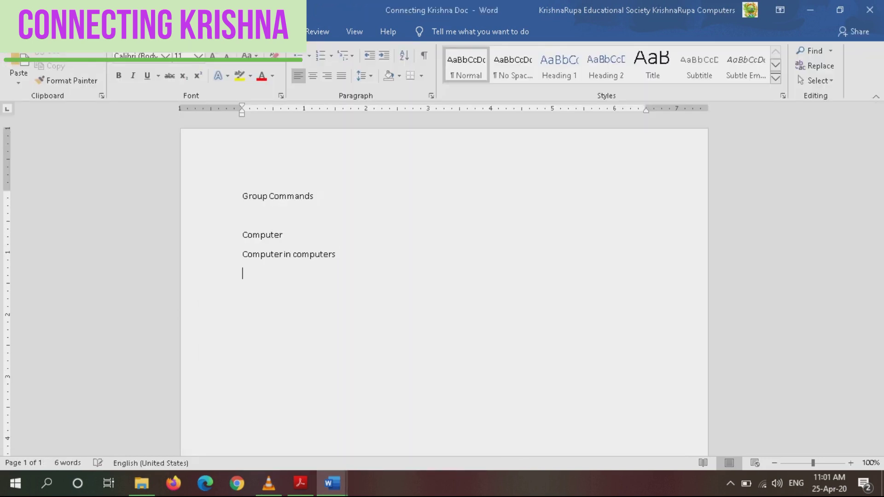
key("ctrl+v")
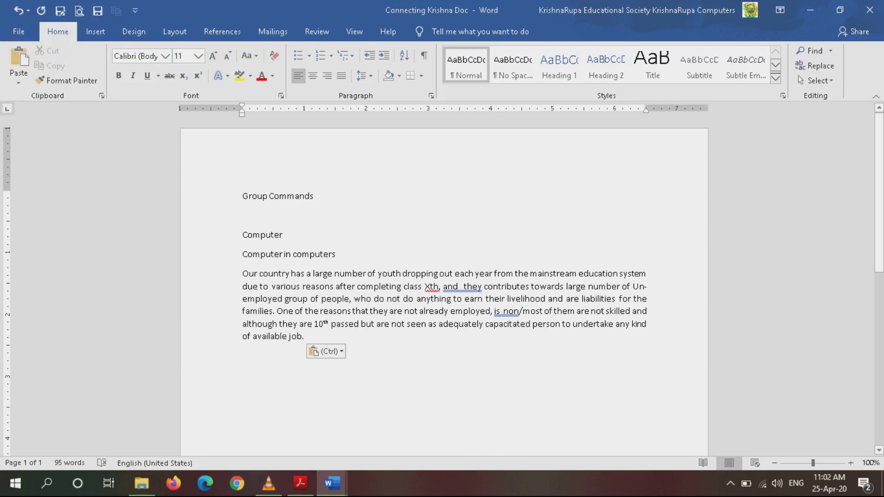
Step: Apply the 'and they' grammar correction, leaving 'Xth' unchanged for now
right_click(430, 286)
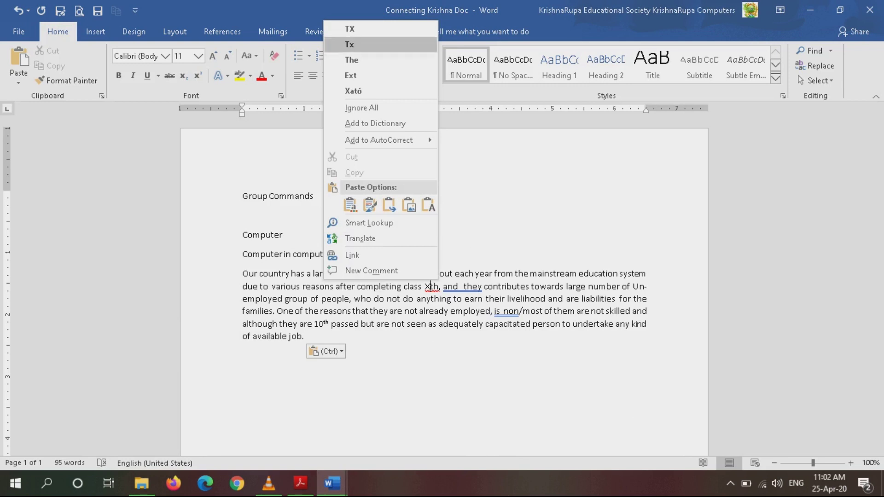
key("Up")
key("Up")
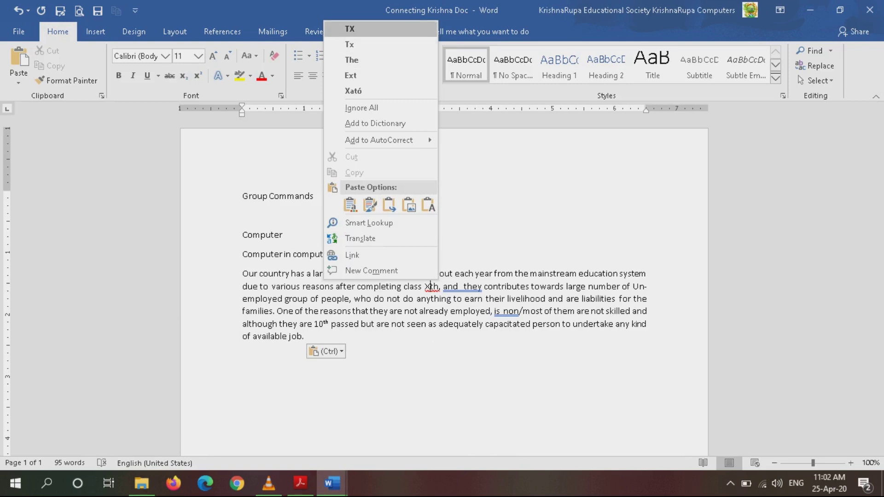
key("Escape")
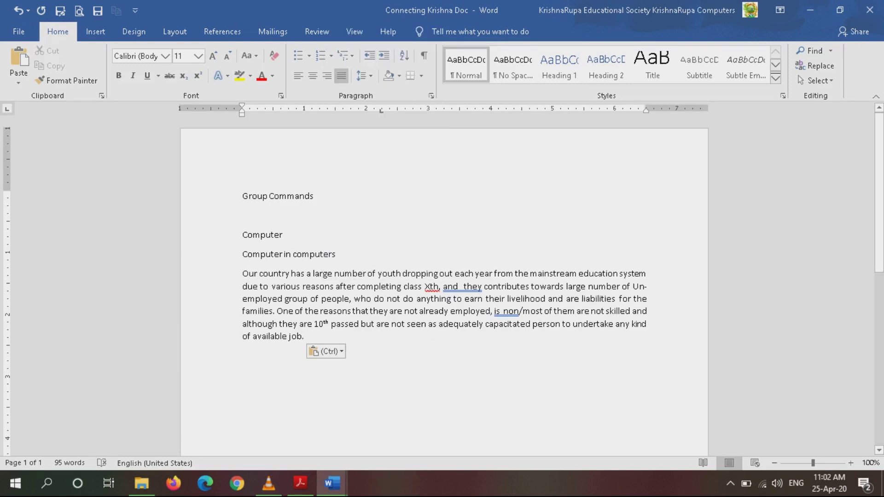
key("shift+F10")
key("Down")
key("Up")
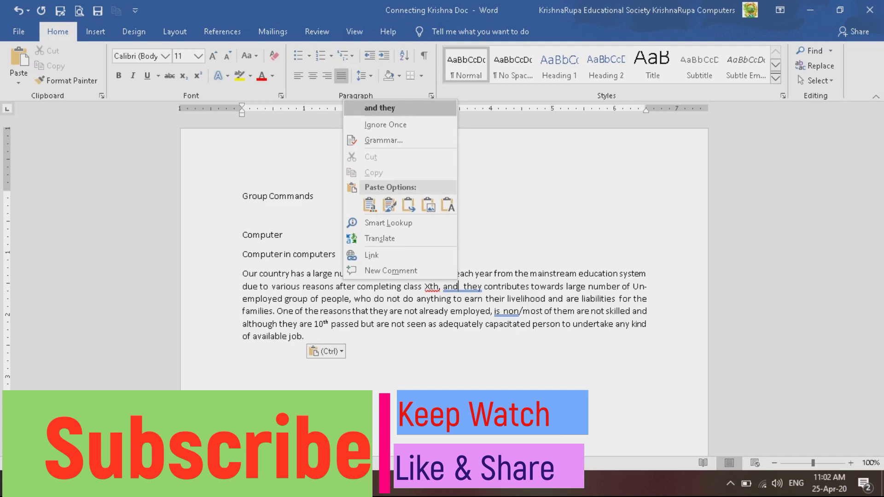
key("Return")
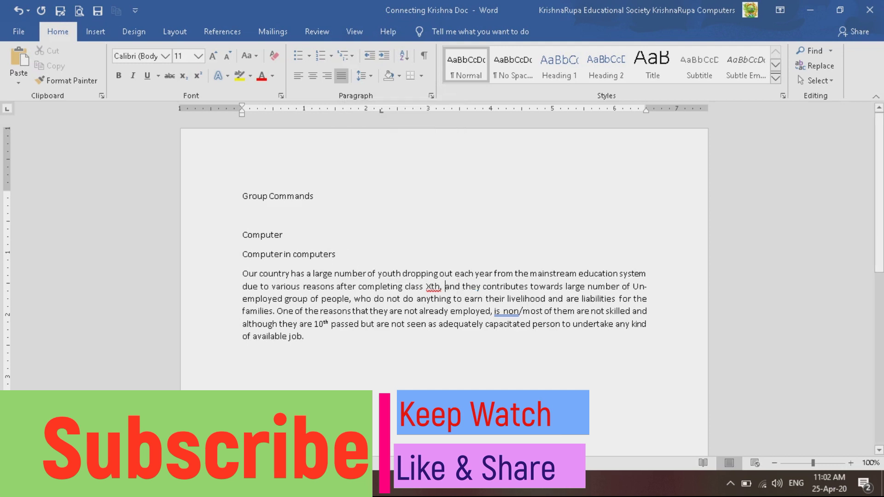
Step: Dismiss the 'is non' grammar flag and change 'youth' to 'youths'
right_click(509, 311)
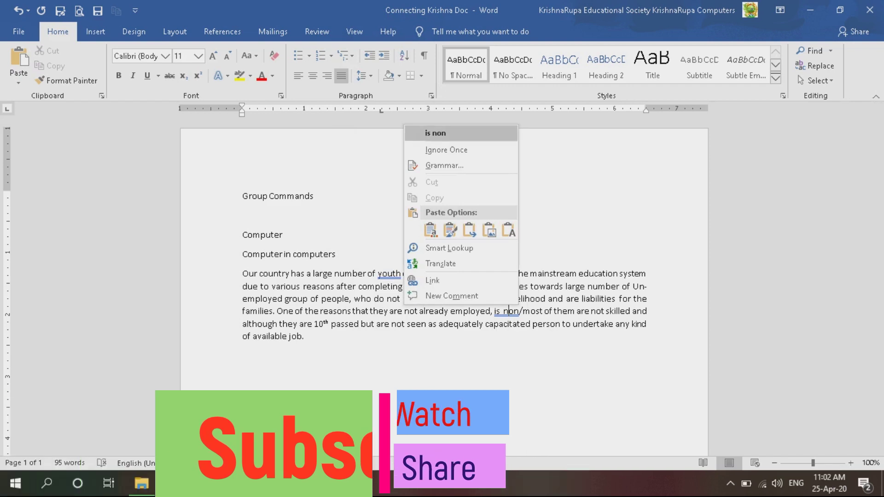
key("Return")
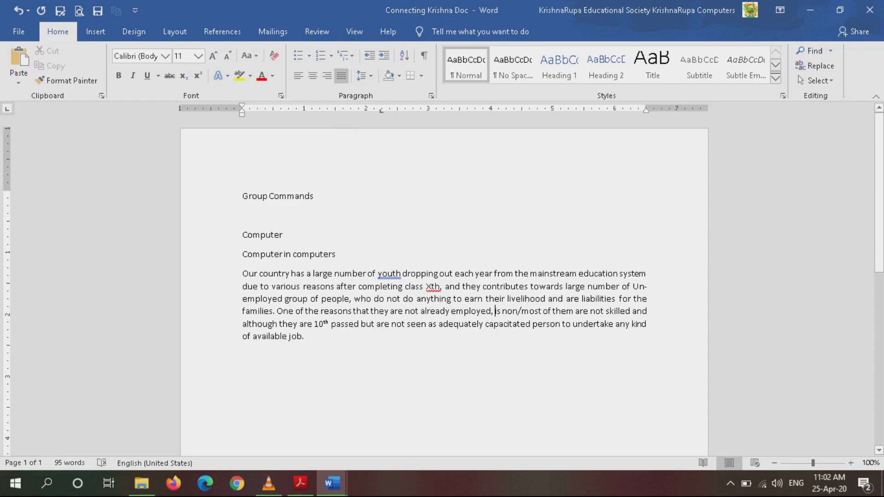
right_click(388, 274)
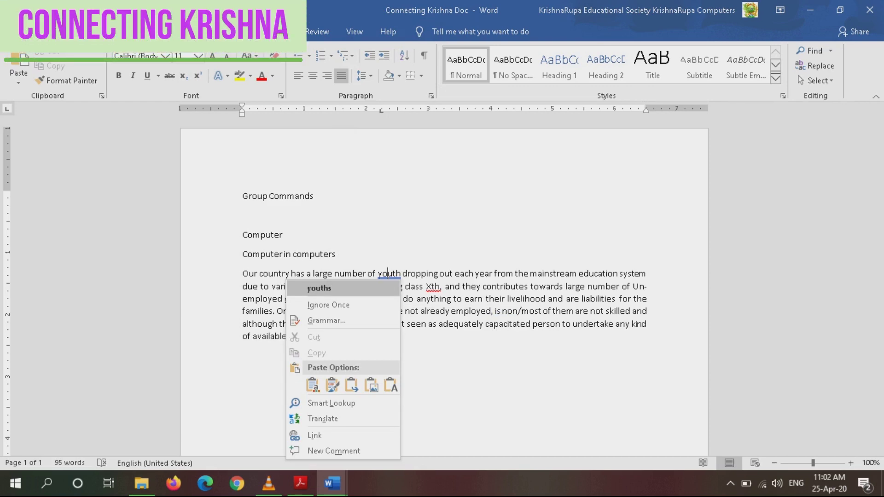
left_click(319, 288)
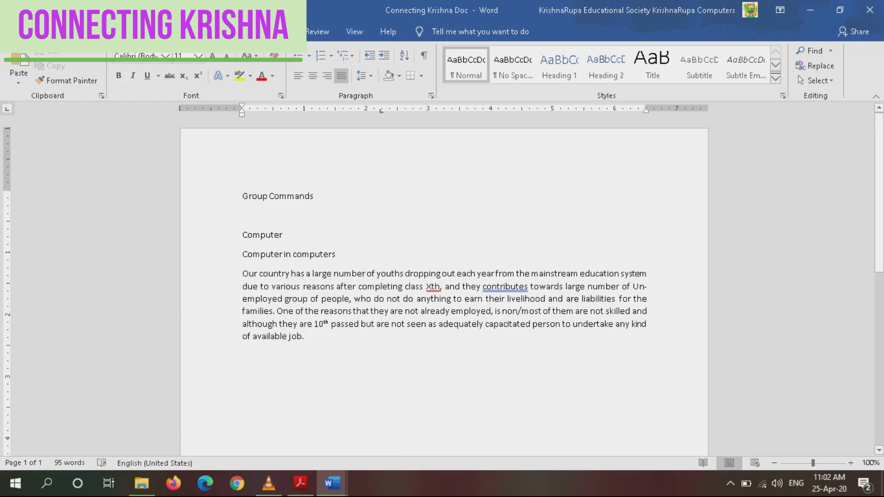
Step: Ignore the grammar flag on 'contributes' and stop flagging 'Xth' as misspelled
right_click(504, 286)
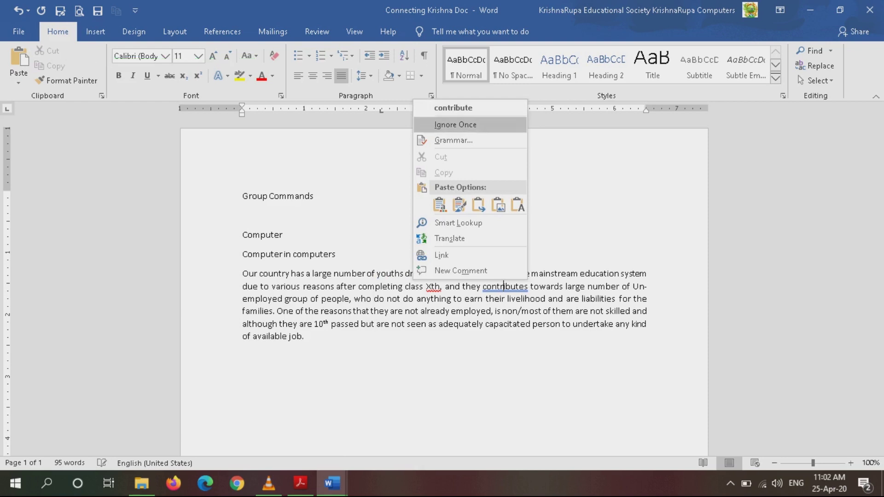
left_click(455, 125)
left_click(314, 196)
left_click(556, 323)
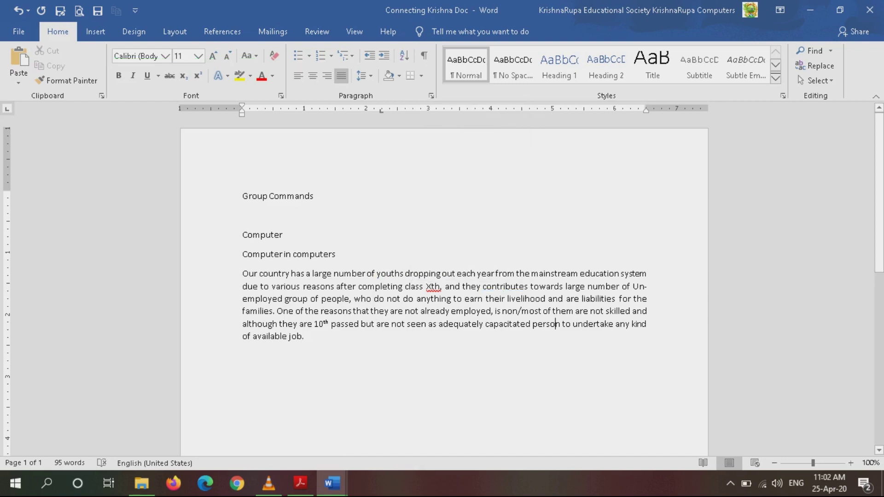
right_click(434, 286)
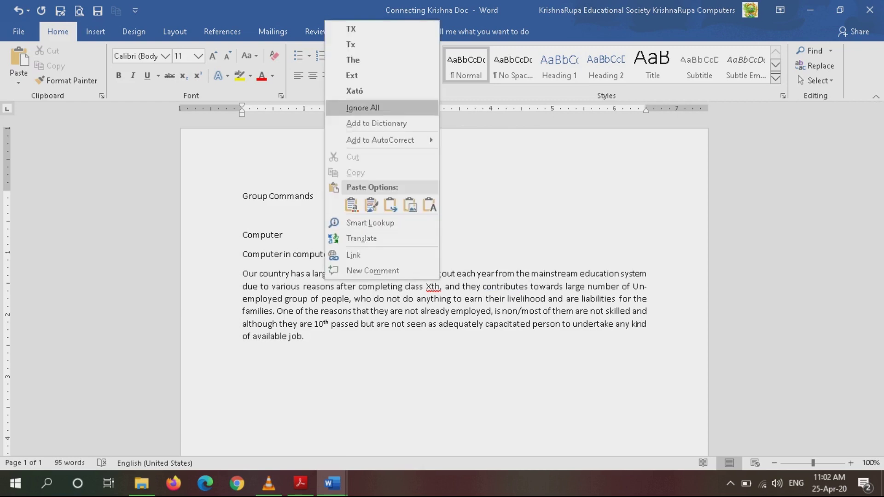
left_click(377, 123)
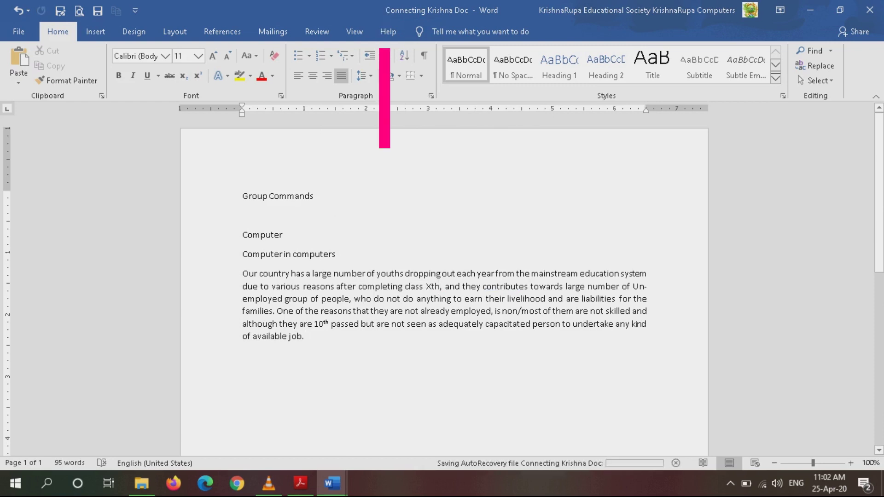
double_click(413, 287)
Step: Scroll through the corrected paragraph and bring up the Insert ribbon options
left_click(389, 323)
scroll(444, 249, "down", 5)
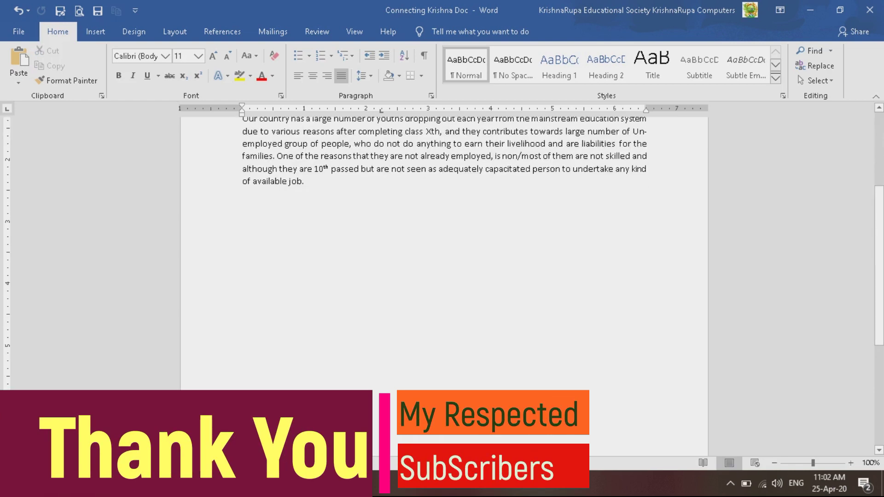
scroll(444, 248, "up", 5)
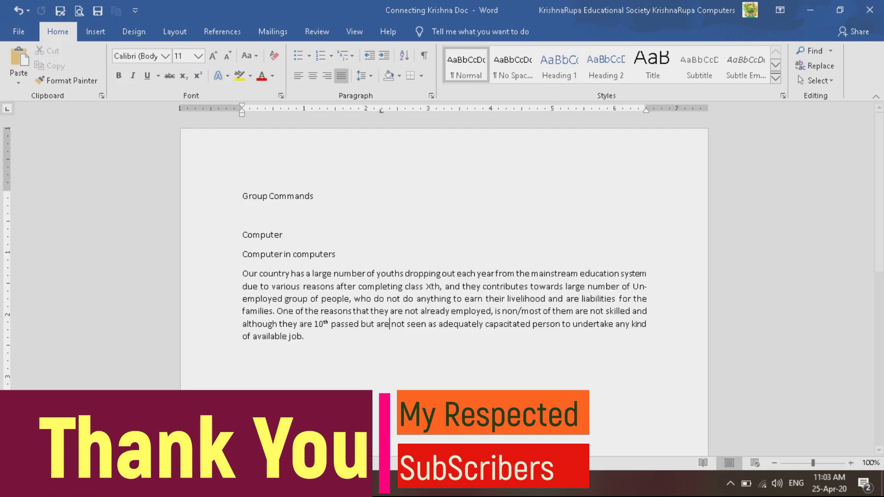
left_click(95, 31)
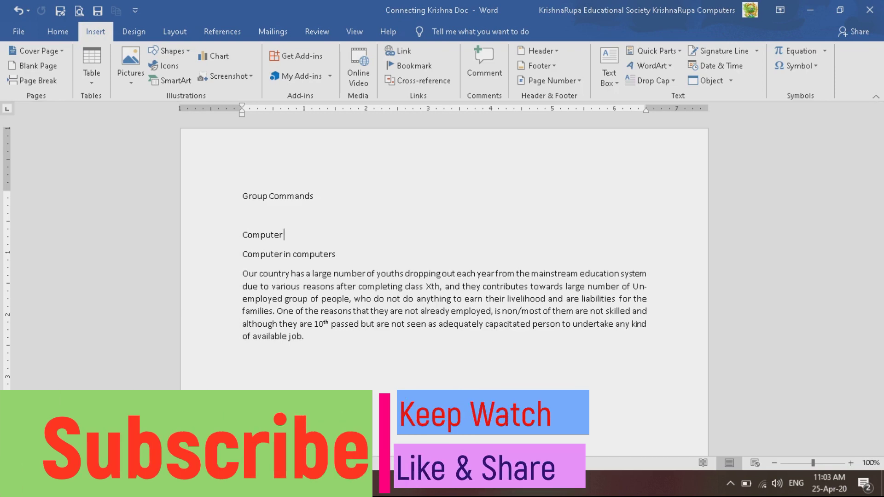
scroll(444, 277, "down", 3)
scroll(444, 276, "down", 3)
scroll(444, 276, "up", 3)
scroll(444, 276, "up", 3)
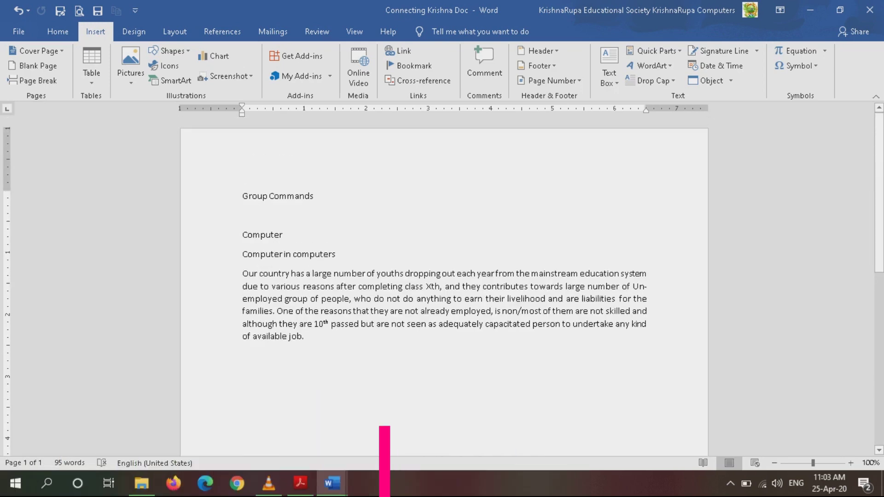
left_click(850, 463)
left_click(851, 463)
left_click(851, 463)
left_click(851, 462)
left_click(850, 463)
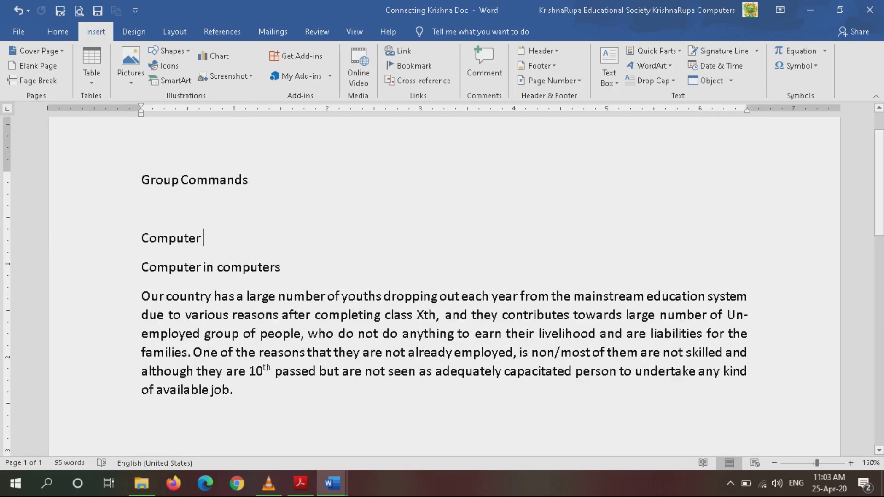
scroll(442, 285, "up", 1)
scroll(442, 285, "down", 5)
scroll(442, 285, "up", 5)
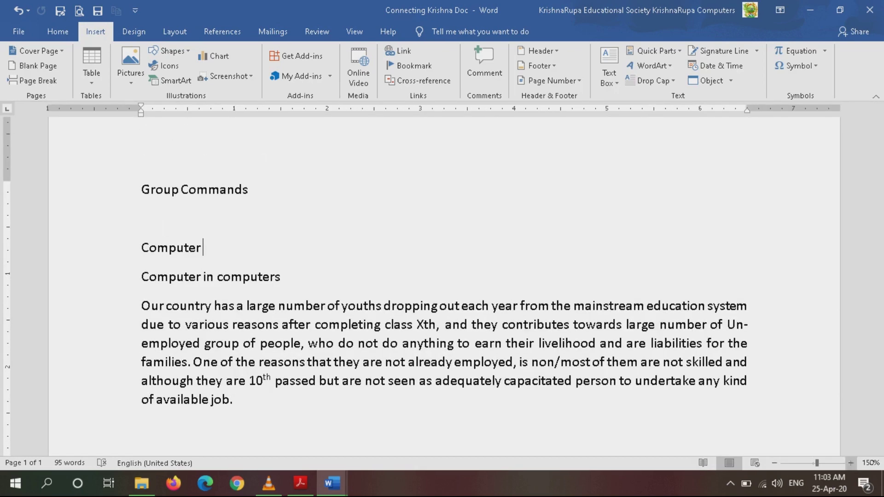
scroll(442, 286, "down", 1, "ctrl")
scroll(442, 285, "down", 2, "ctrl")
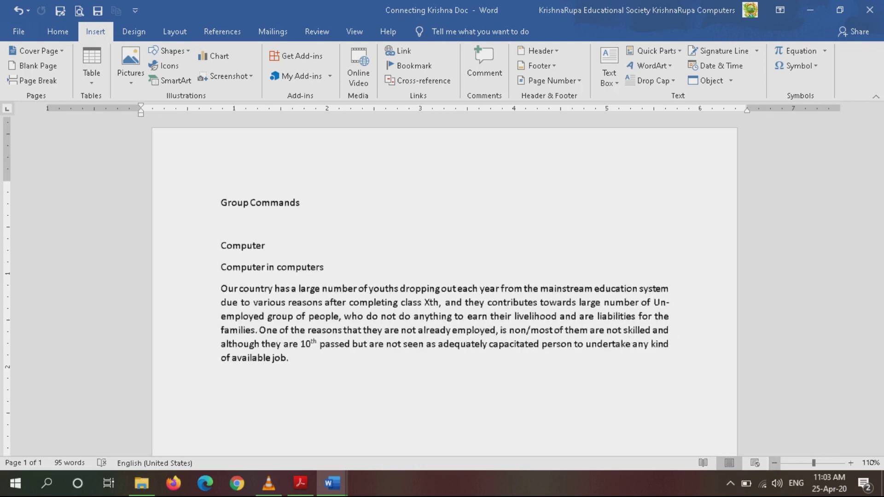
scroll(442, 285, "down", 1, "ctrl")
scroll(442, 286, "down", 1, "ctrl")
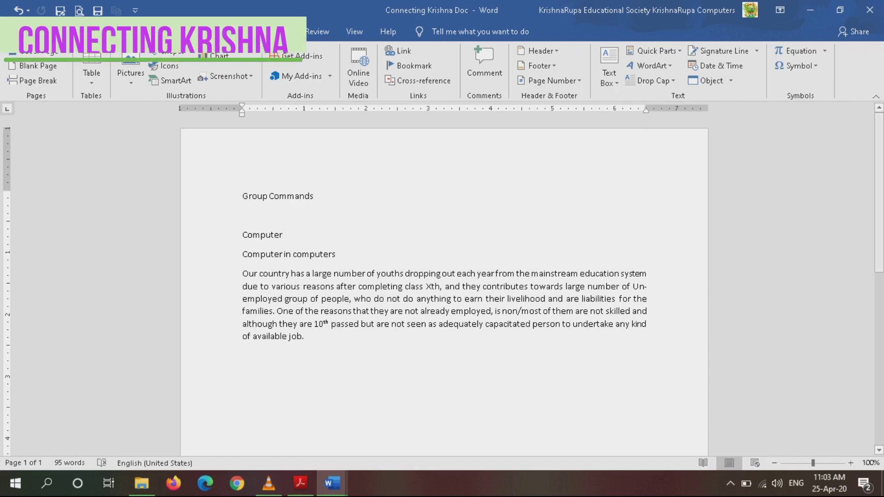
scroll(442, 286, "down", 6)
scroll(442, 285, "up", 2)
scroll(442, 285, "up", 4)
scroll(442, 286, "down", 6)
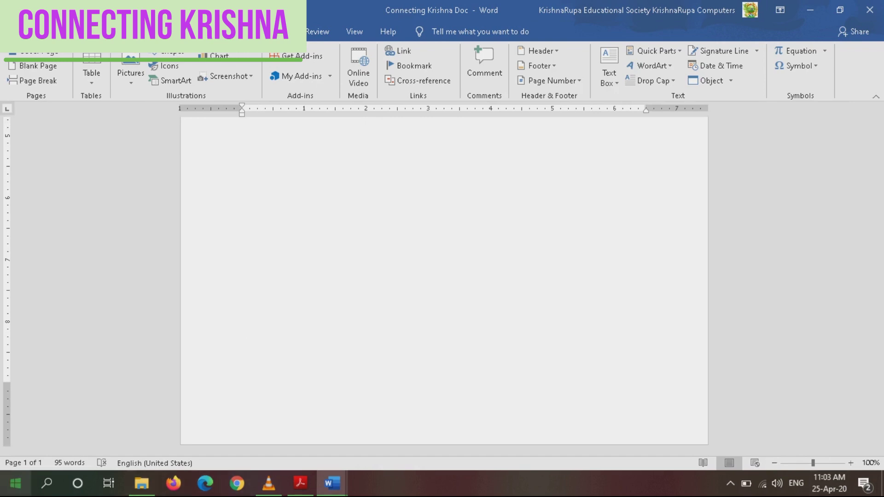
scroll(444, 276, "up", 5)
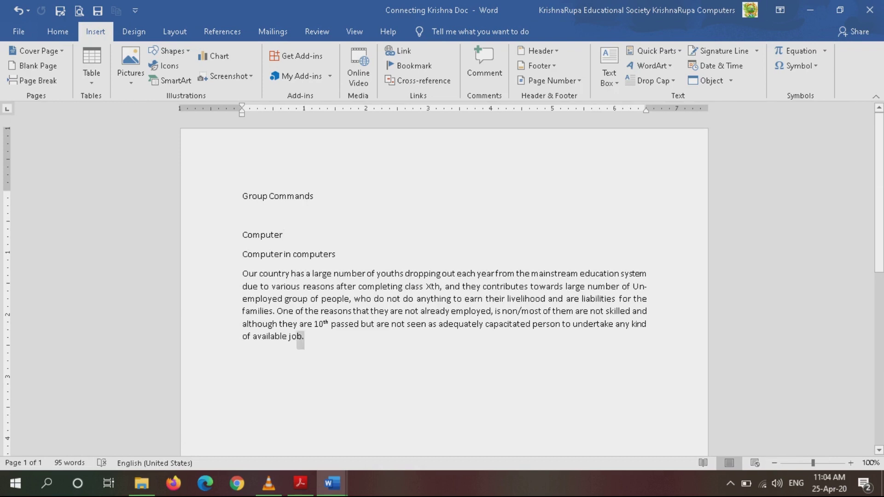
Step: Select all text, then deselect and undo the last change, returning to Home options
key("ctrl+a")
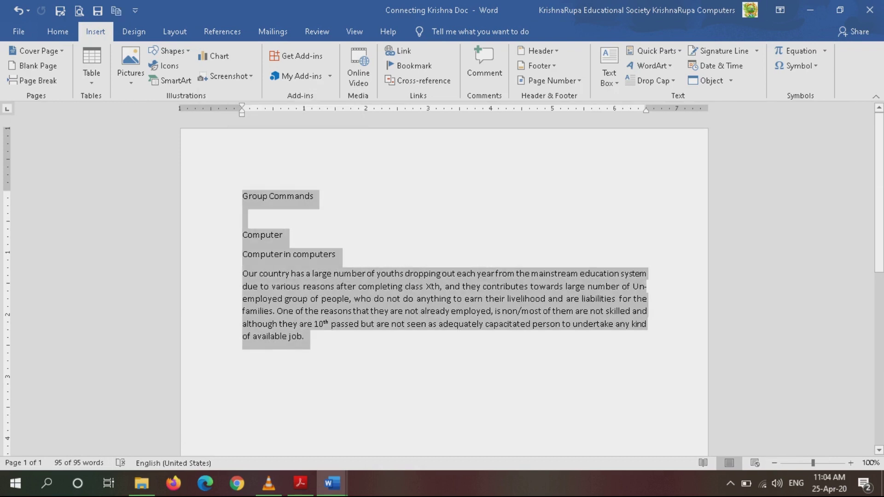
left_click(243, 355)
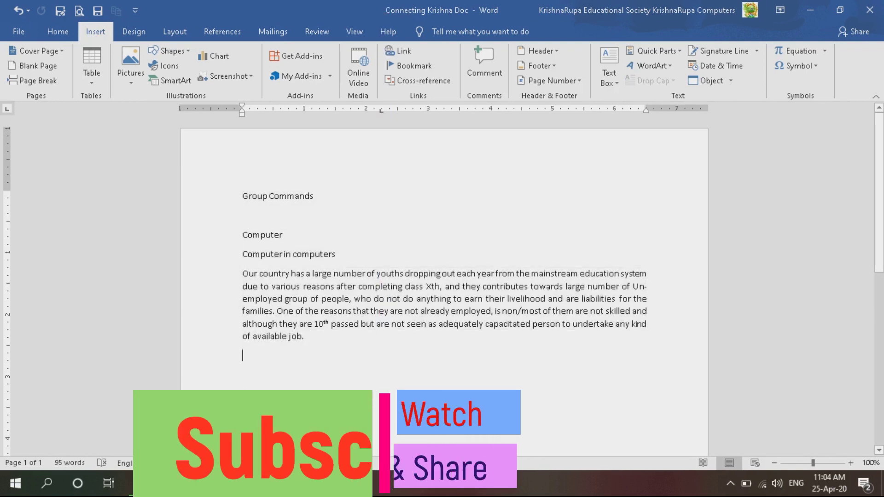
key("ctrl+z")
scroll(441, 230, "down", 3)
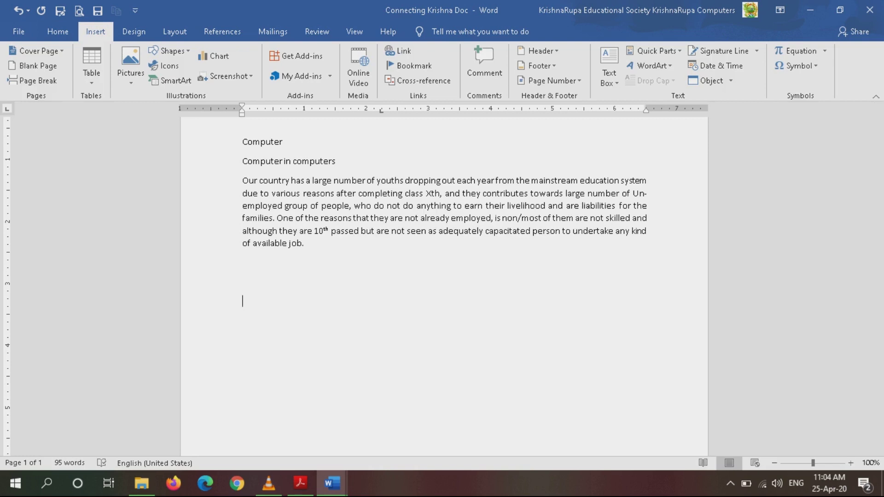
left_click(57, 31)
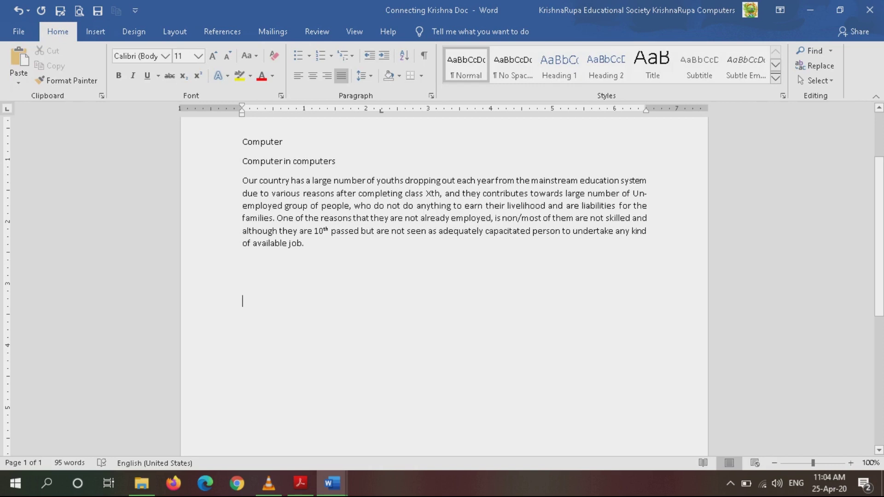
key("Return")
key("Return")
key("Return")
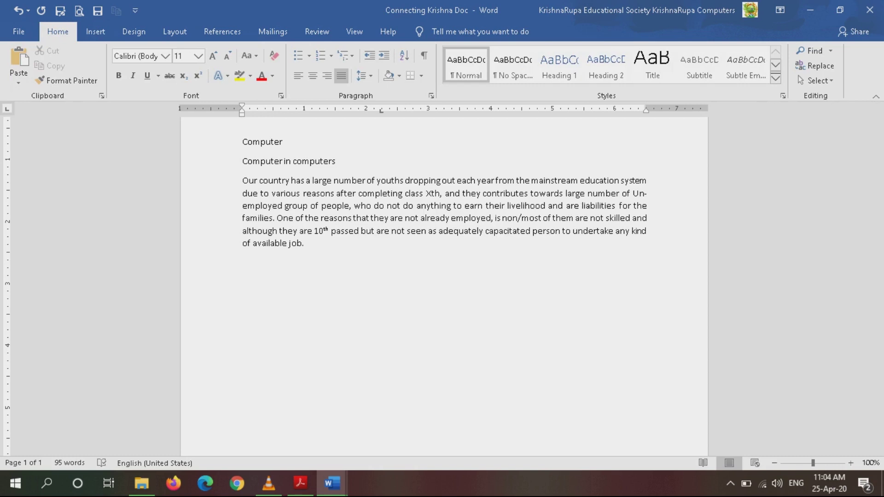